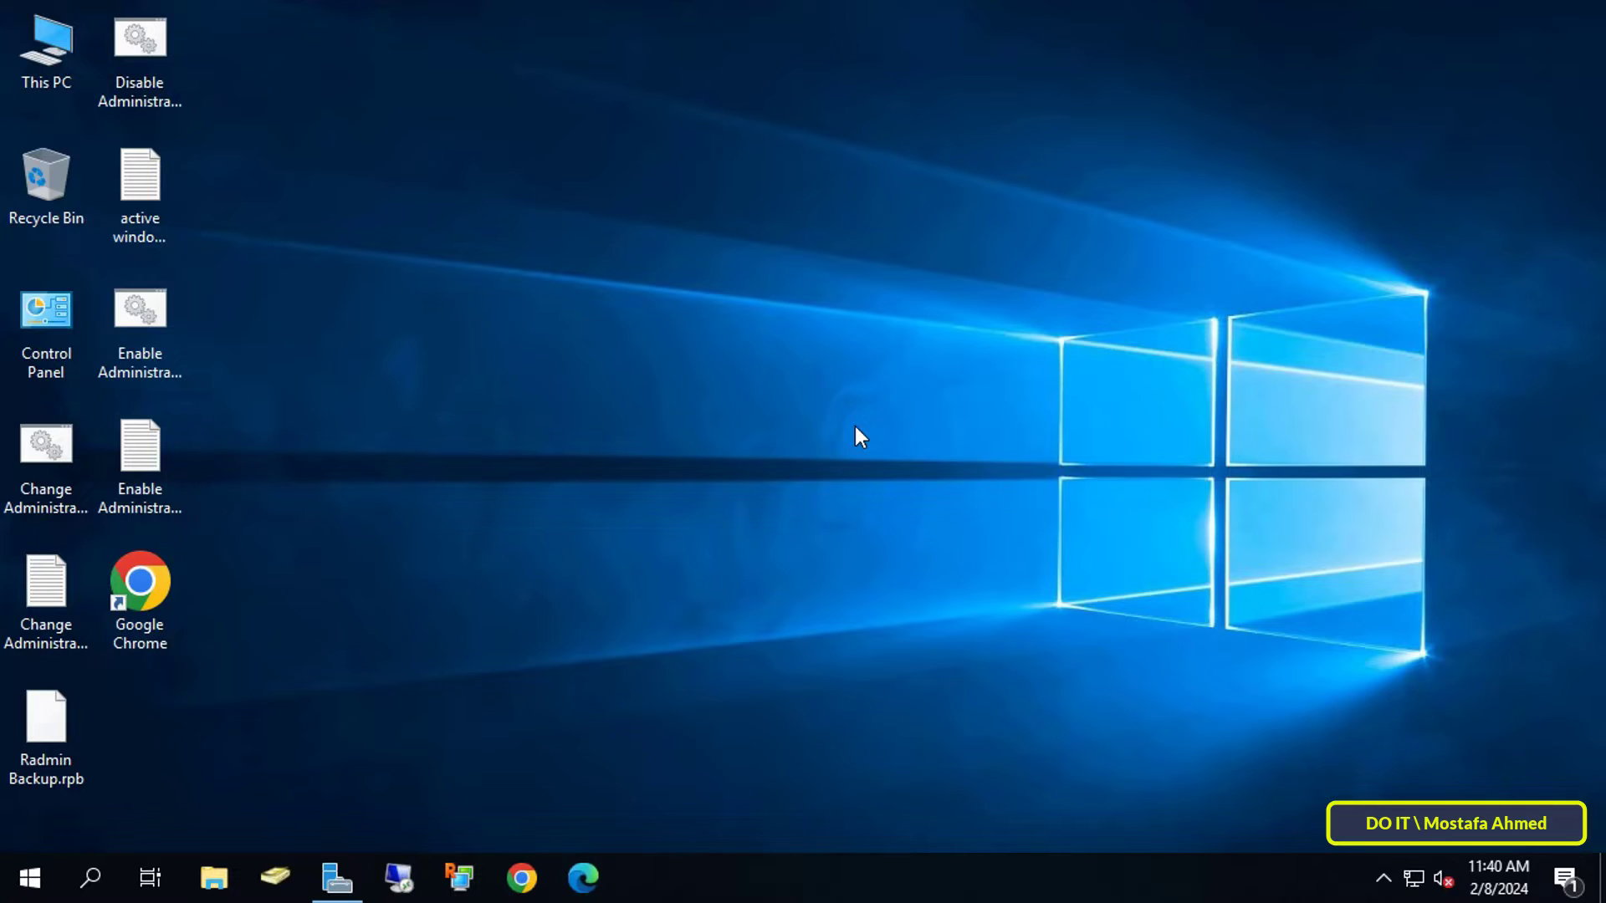
- Launch Group Policy Management from Server Manager's Tools menu
click(326, 891)
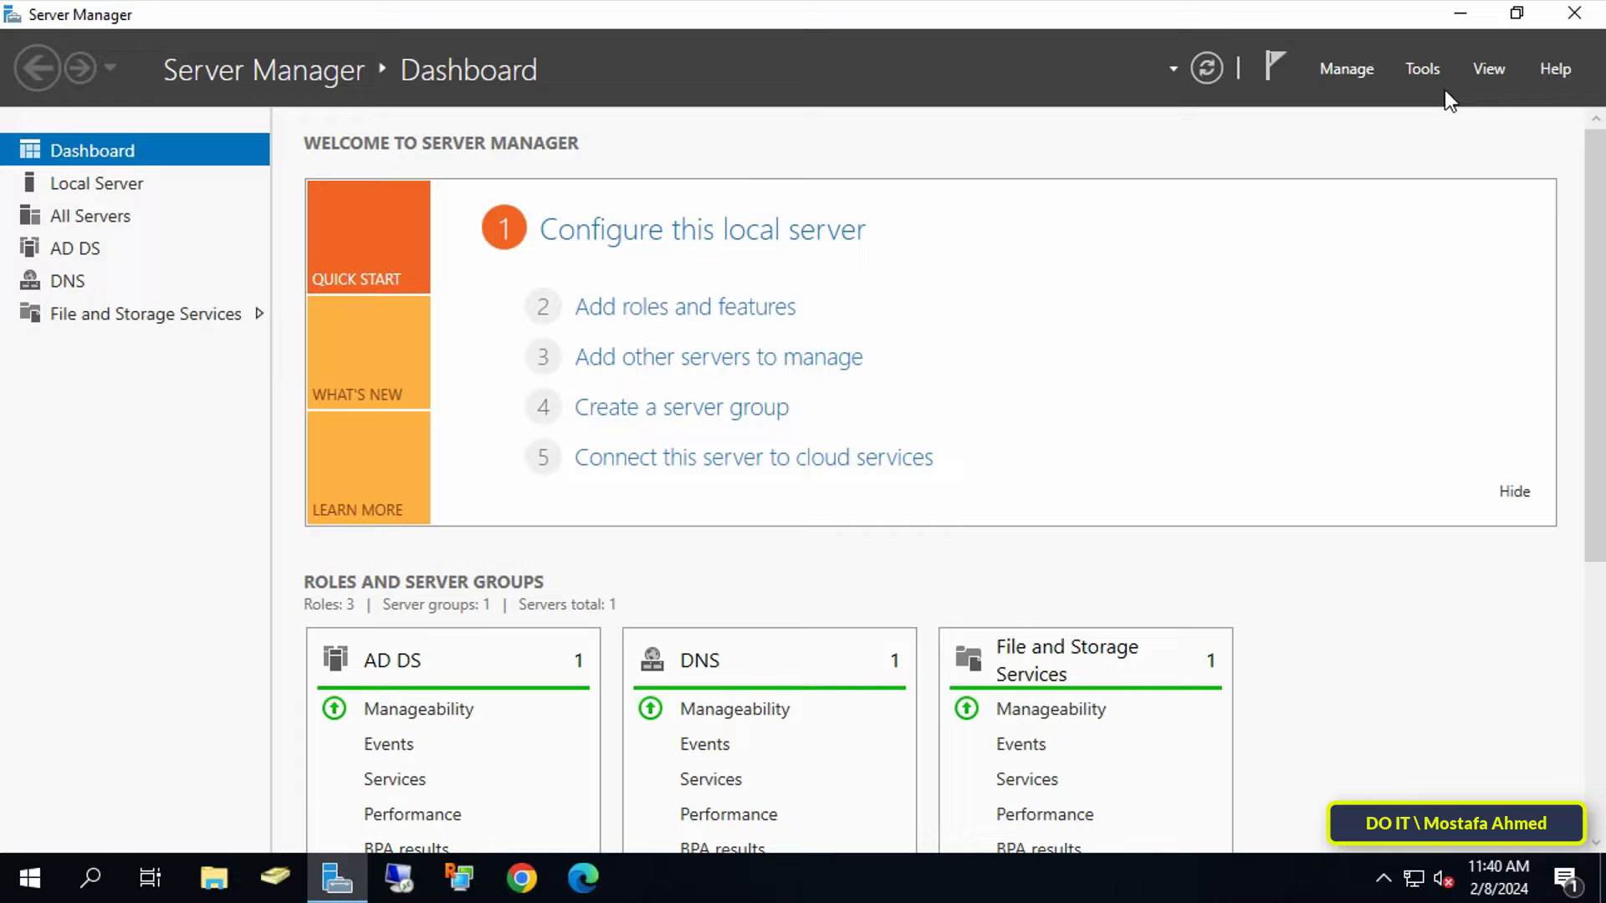
click(1422, 68)
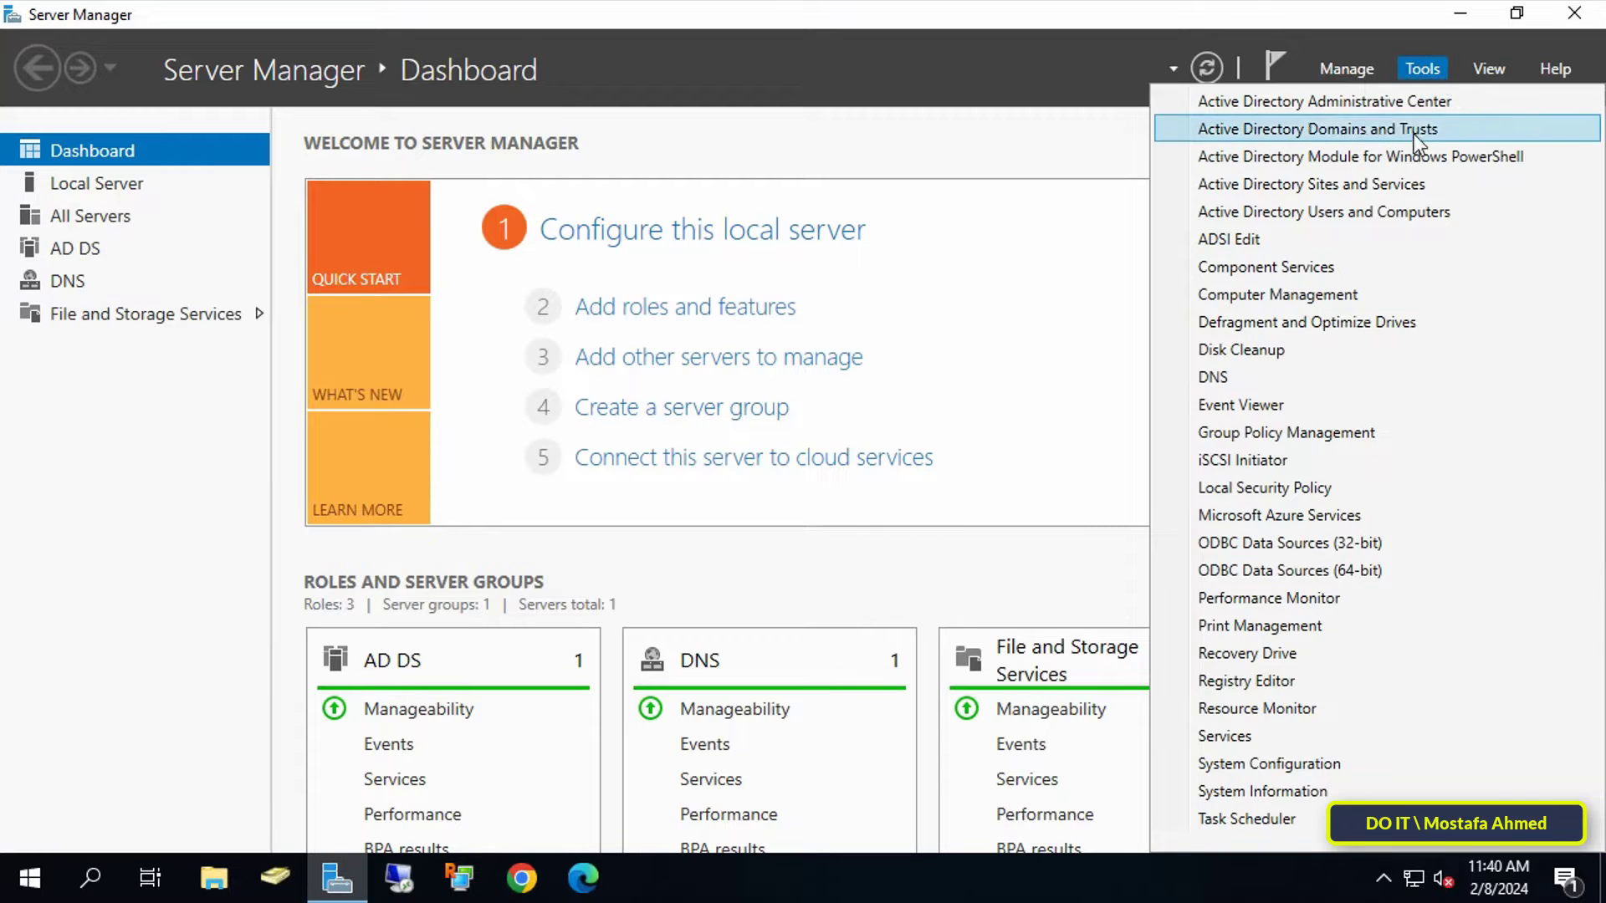
click(1372, 432)
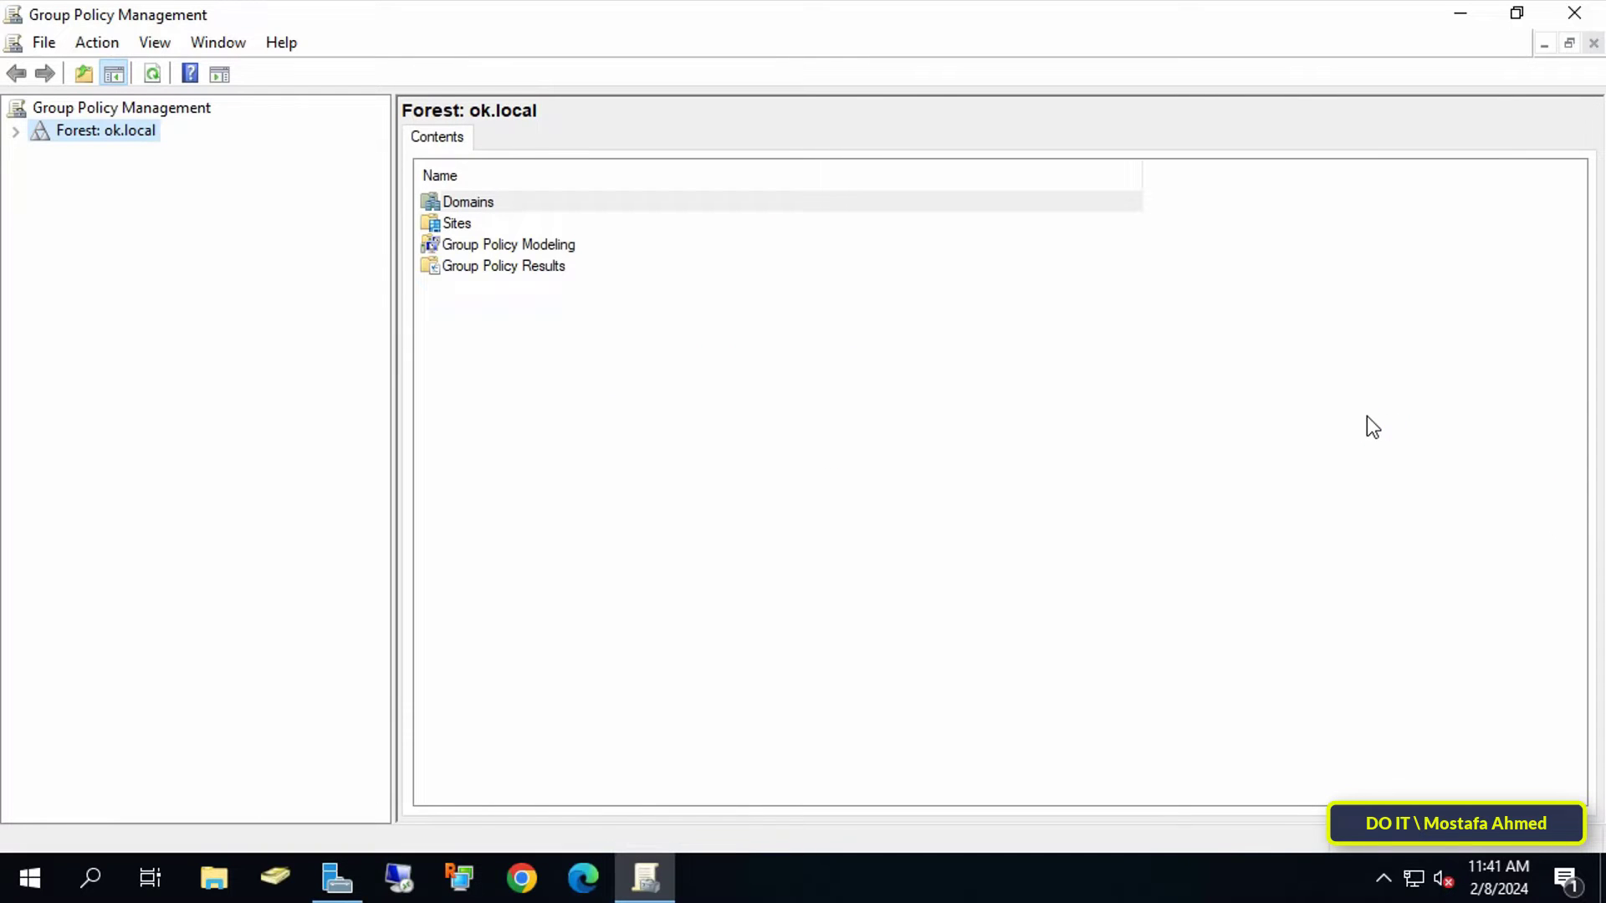
- Expand the ok.local forest down to the ok.local domain
click(16, 131)
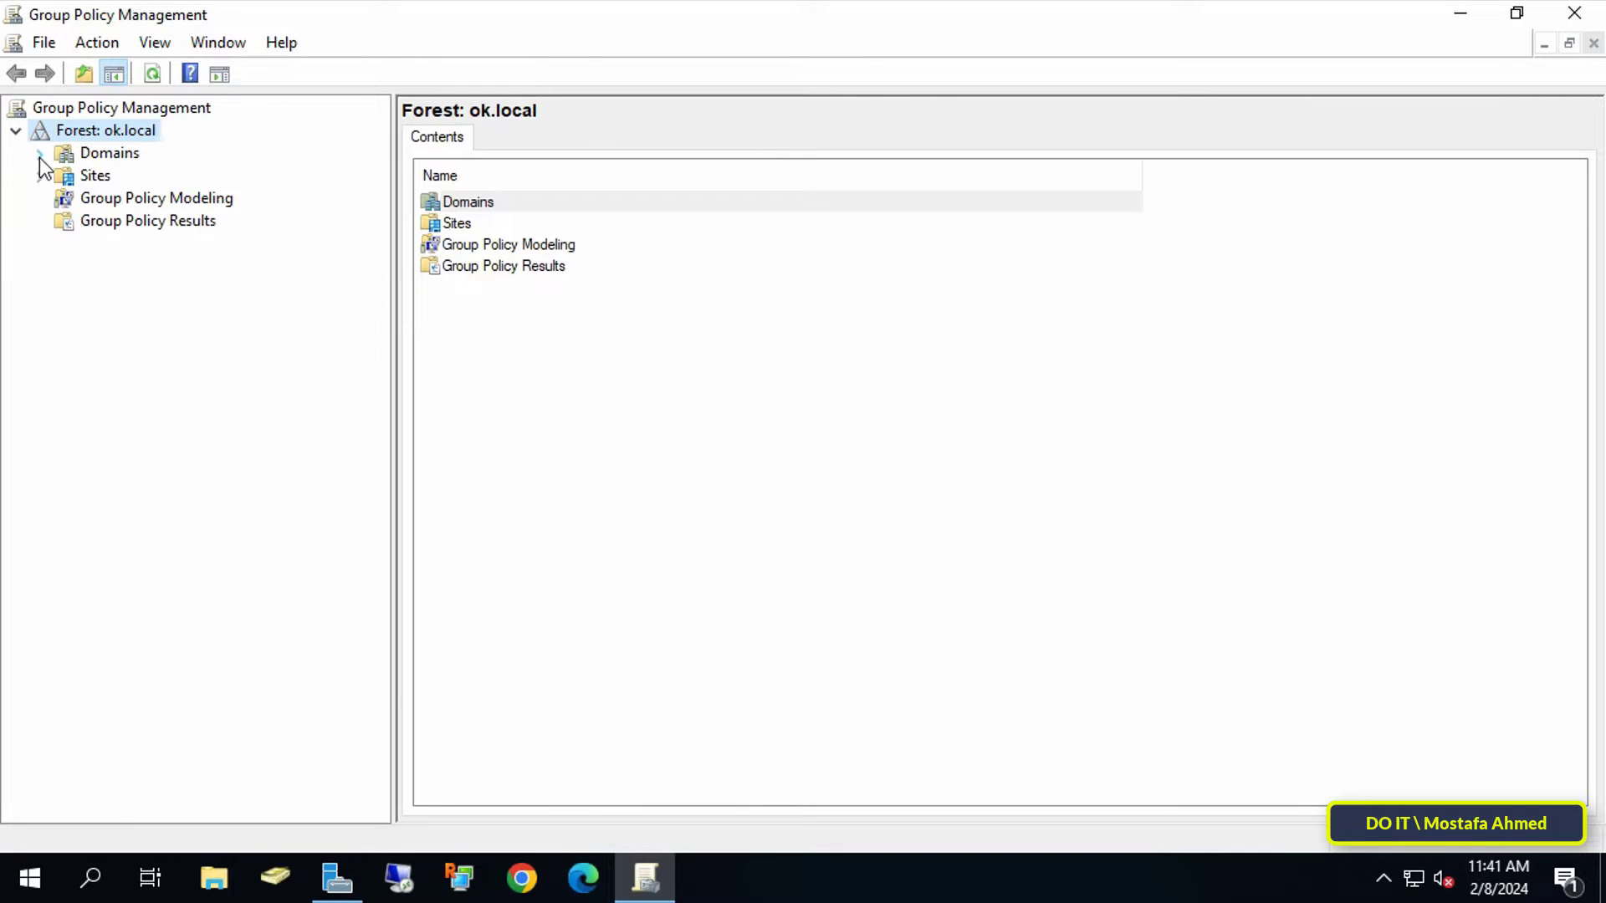
click(39, 155)
click(84, 177)
click(61, 177)
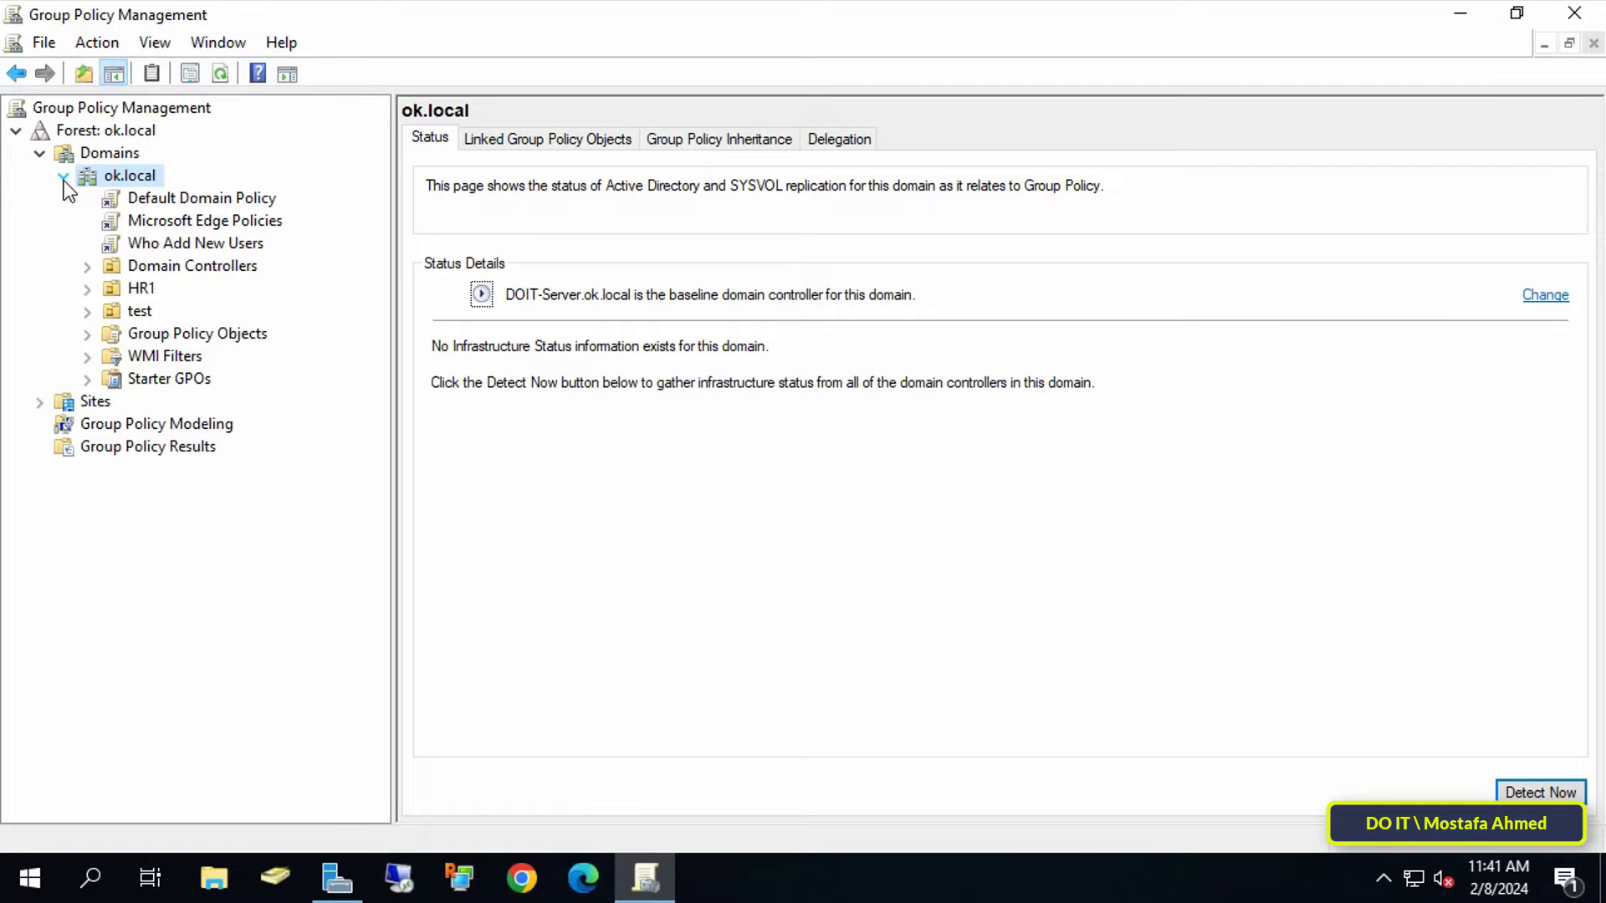
- Create a GPO named 'Computer Allow Ping' linked to ok.local and view its scope
right_click(113, 176)
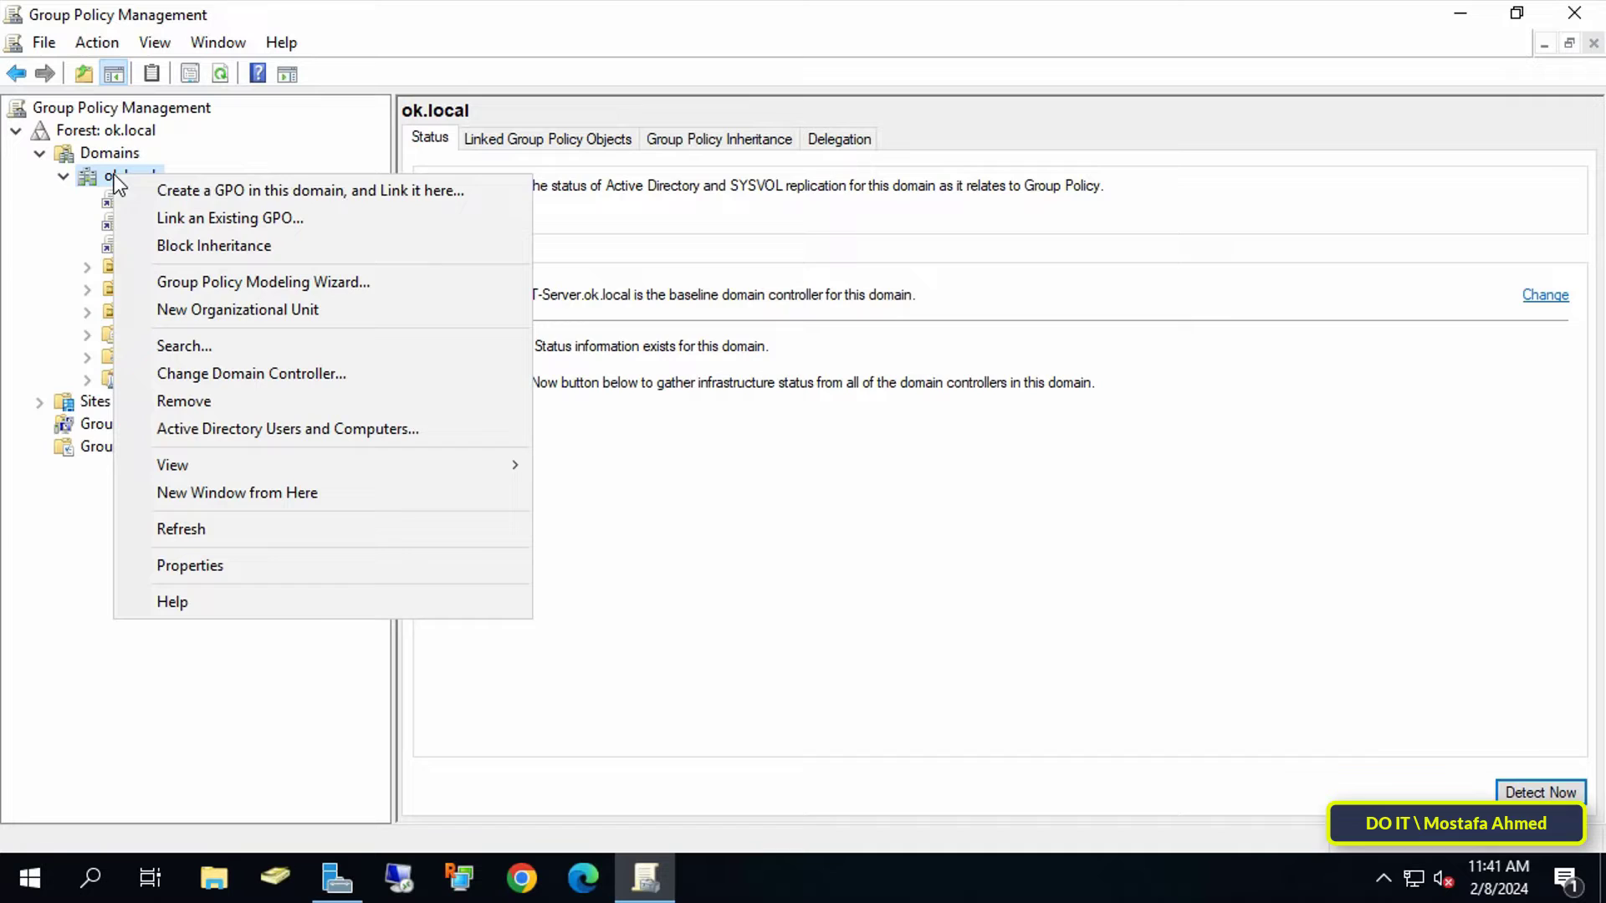
click(368, 194)
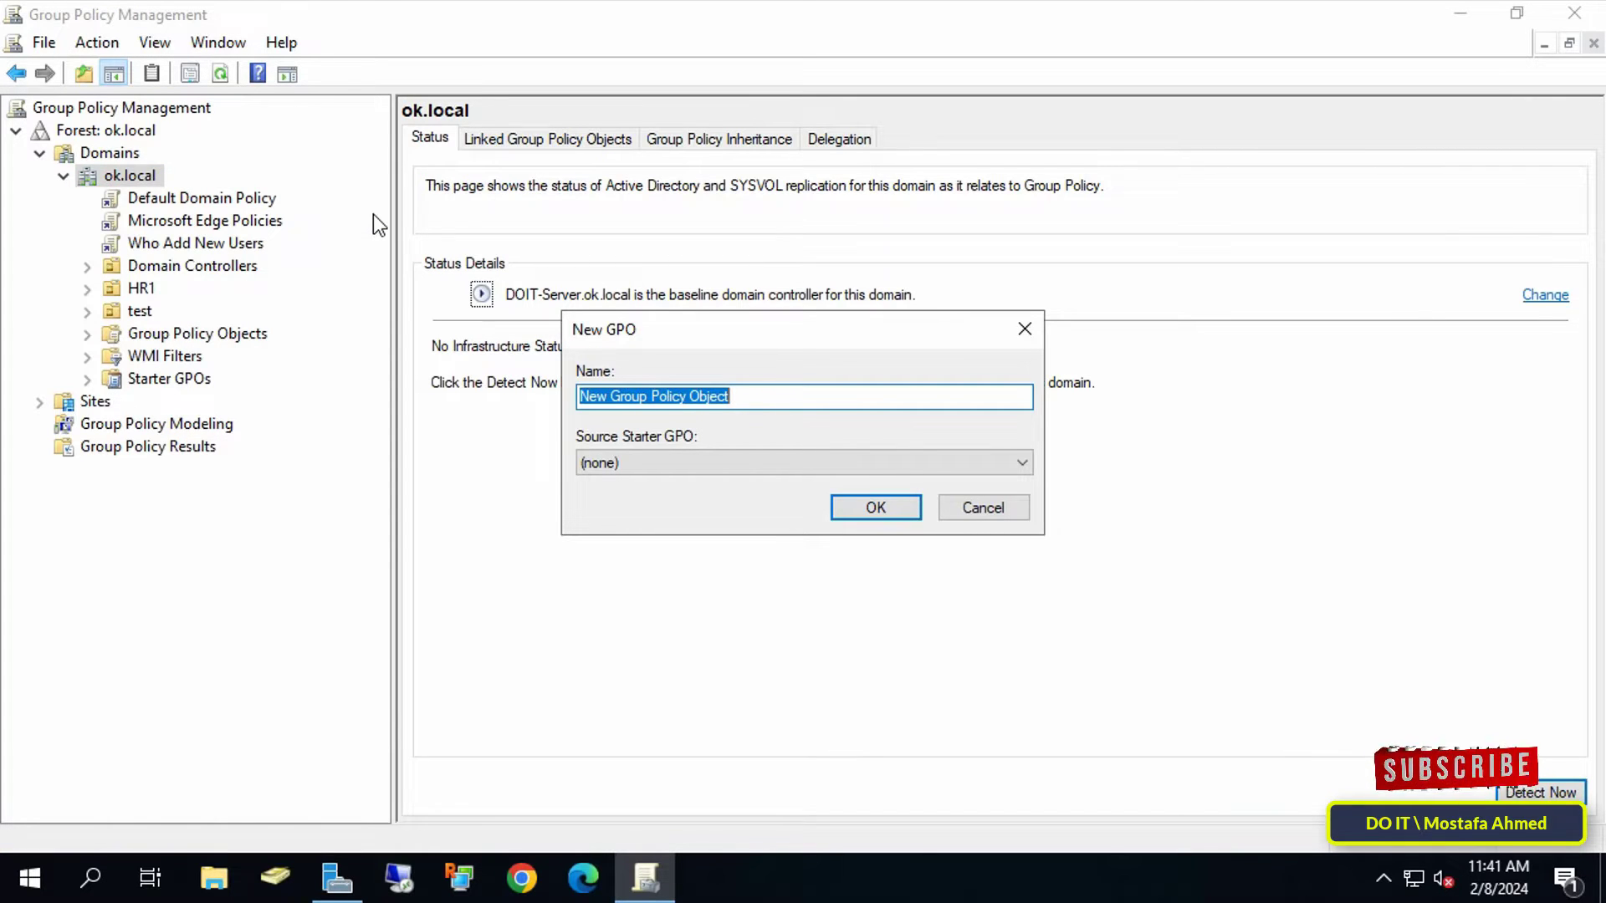
text(Comput)
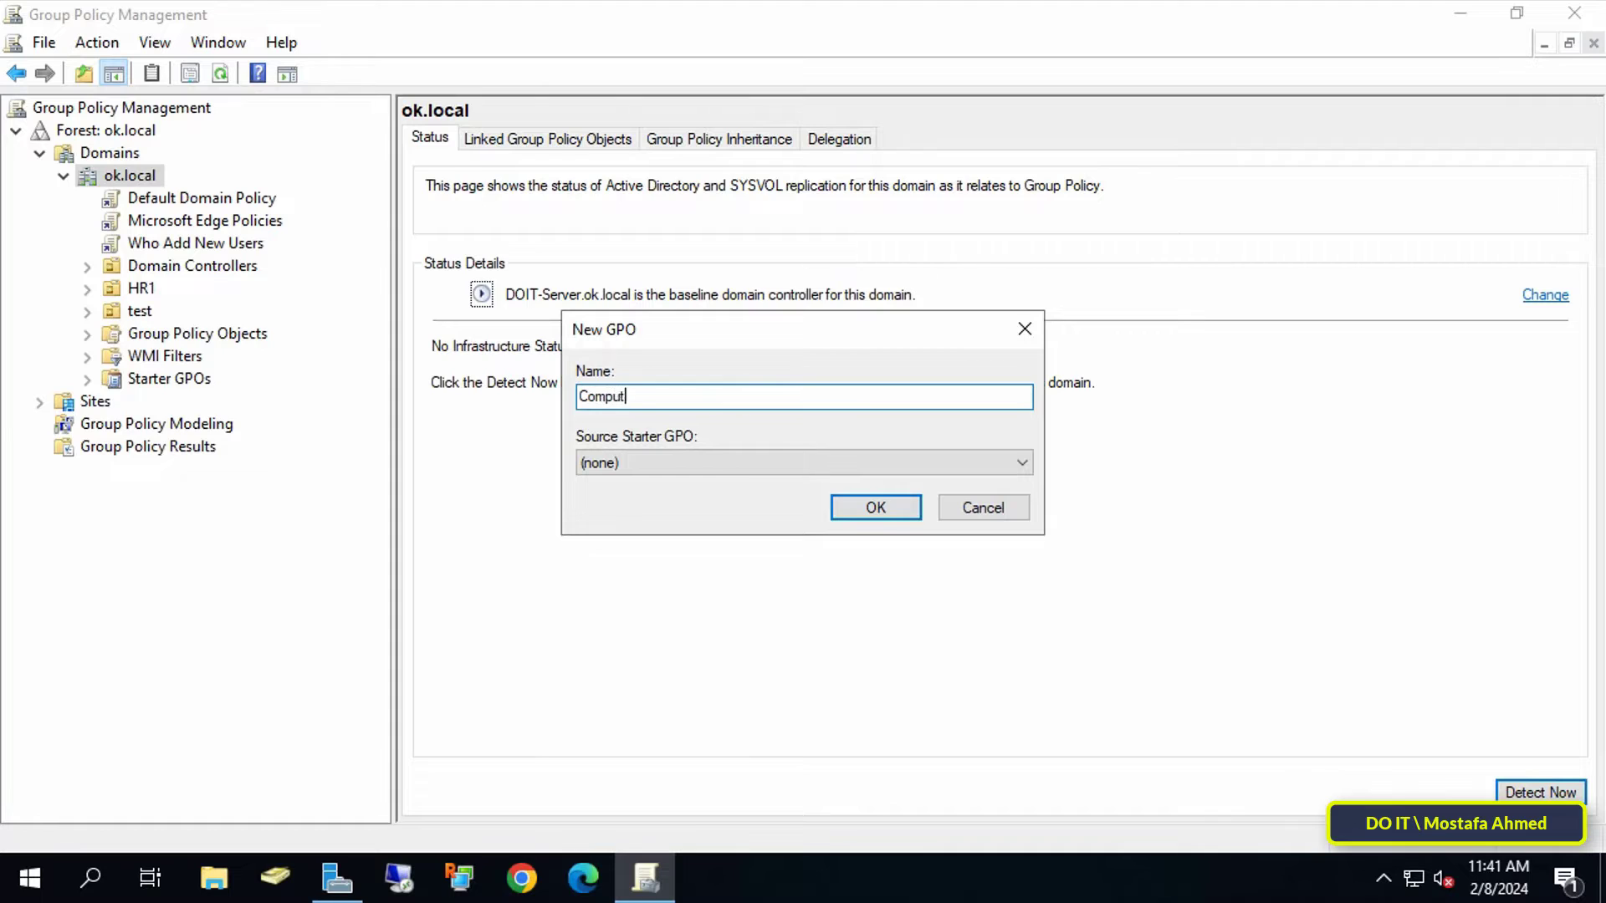
text(er Allow Ping)
click(874, 506)
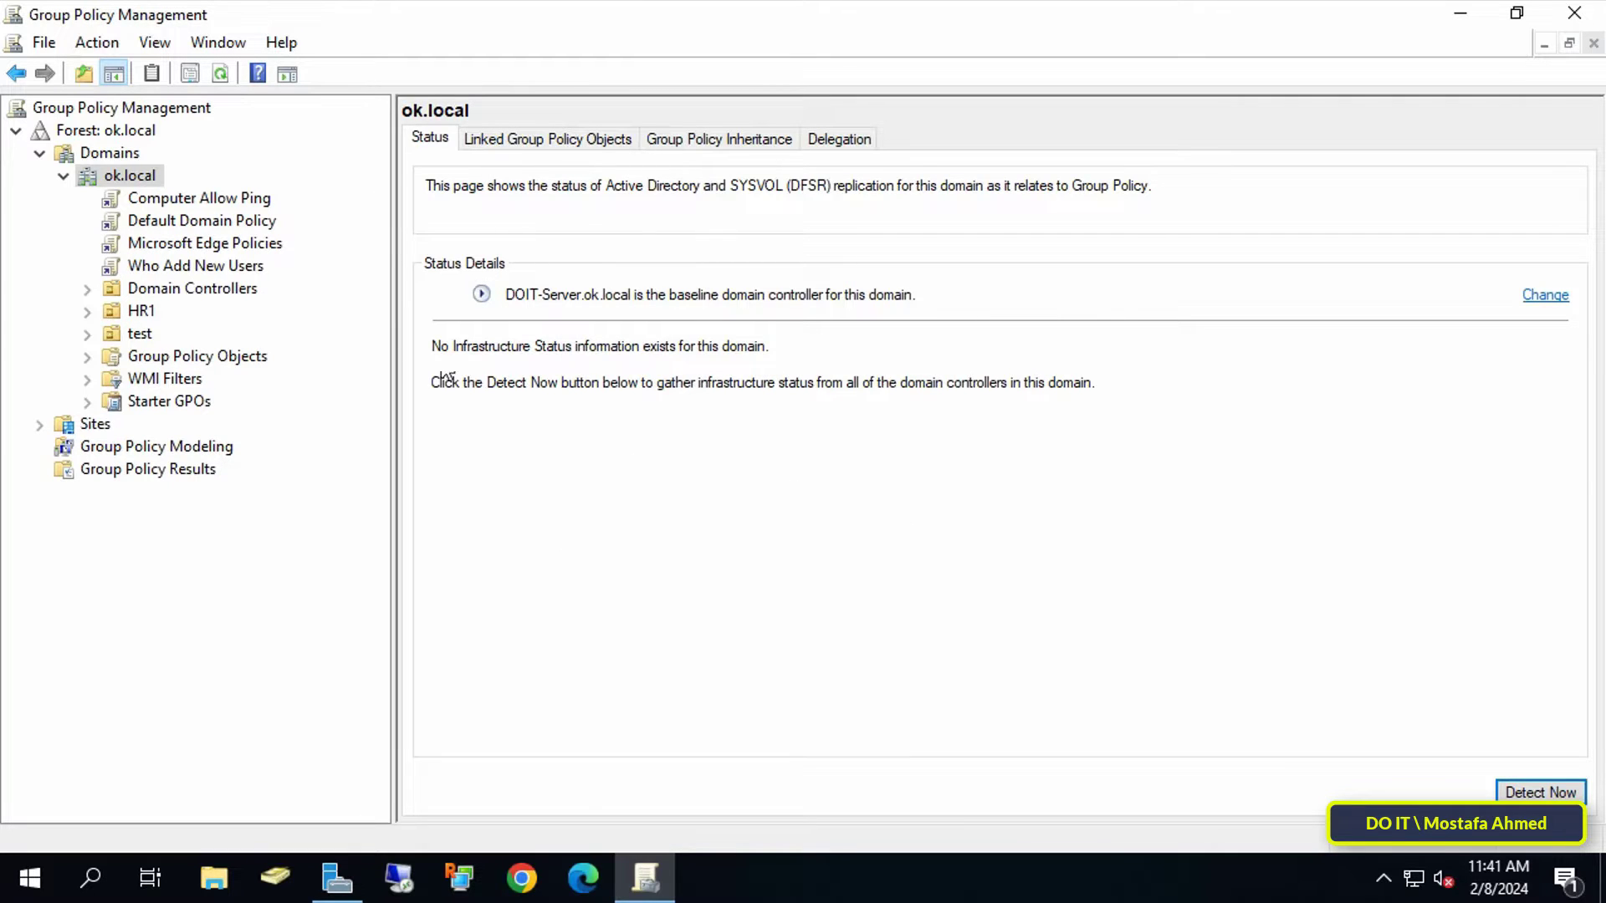
click(236, 201)
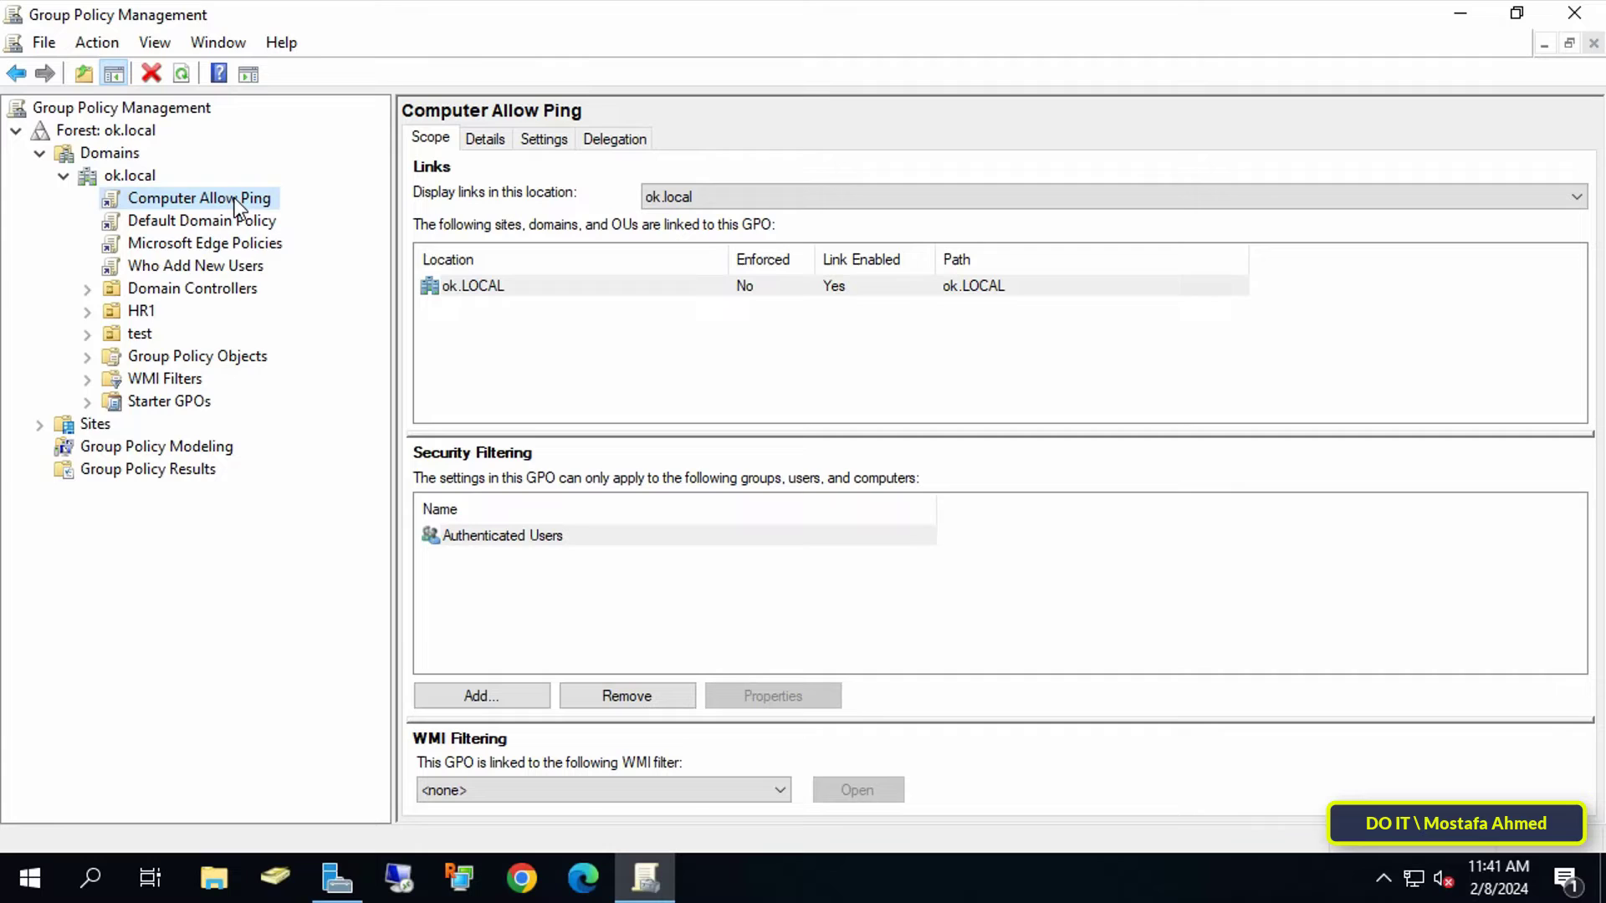
- Edit the Computer Allow Ping GPO in a maximized policy editor with a wider tree pane
right_click(236, 200)
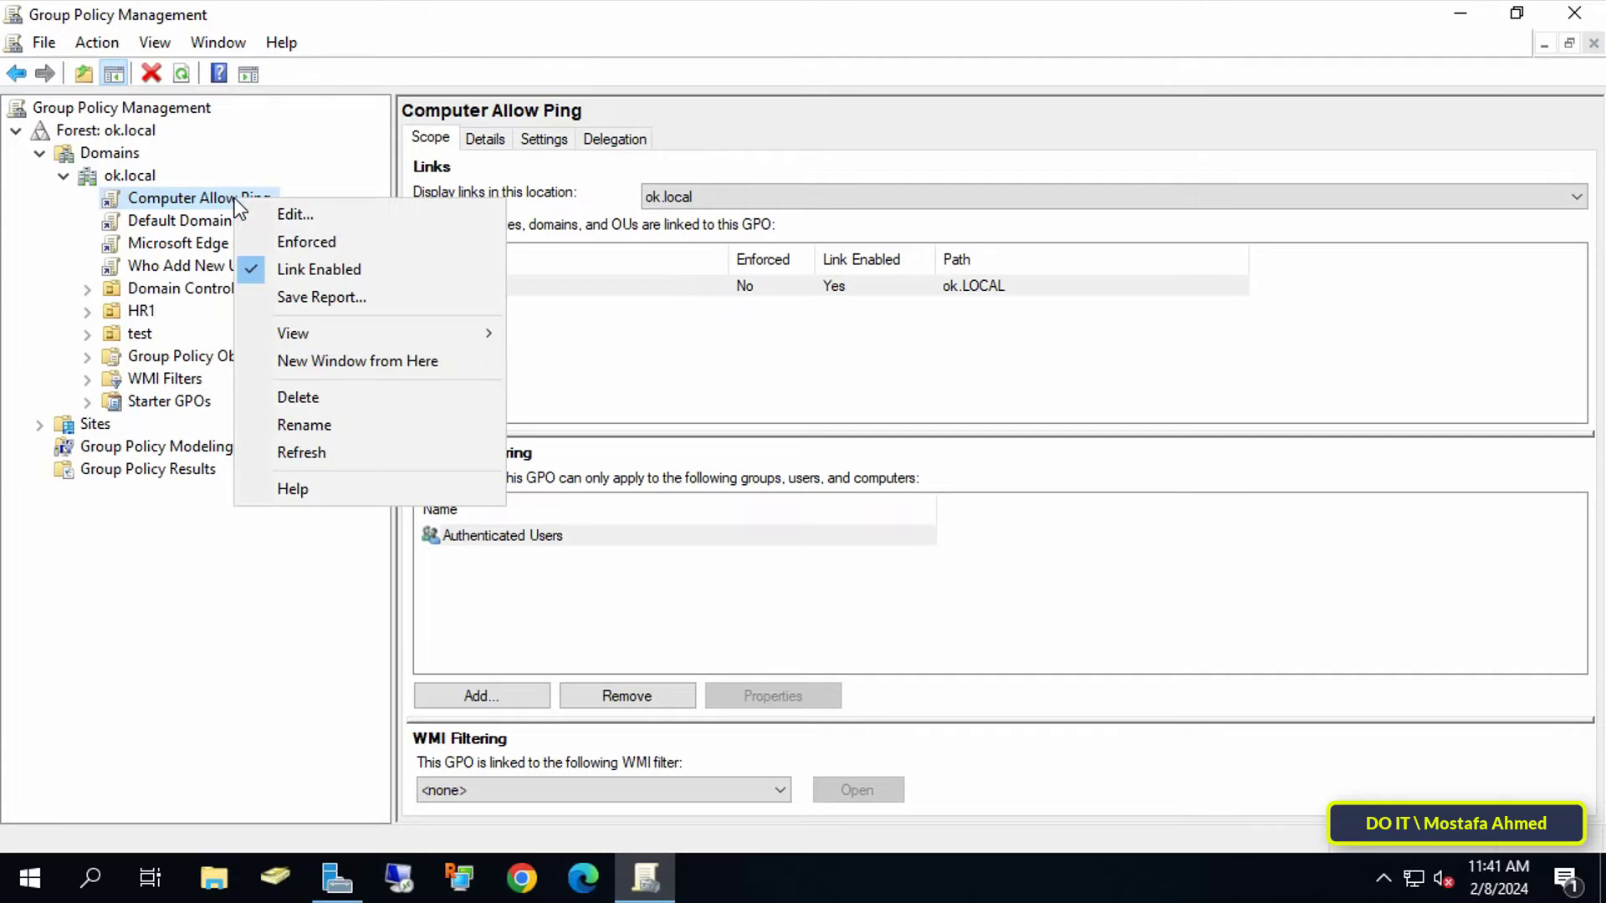
click(388, 214)
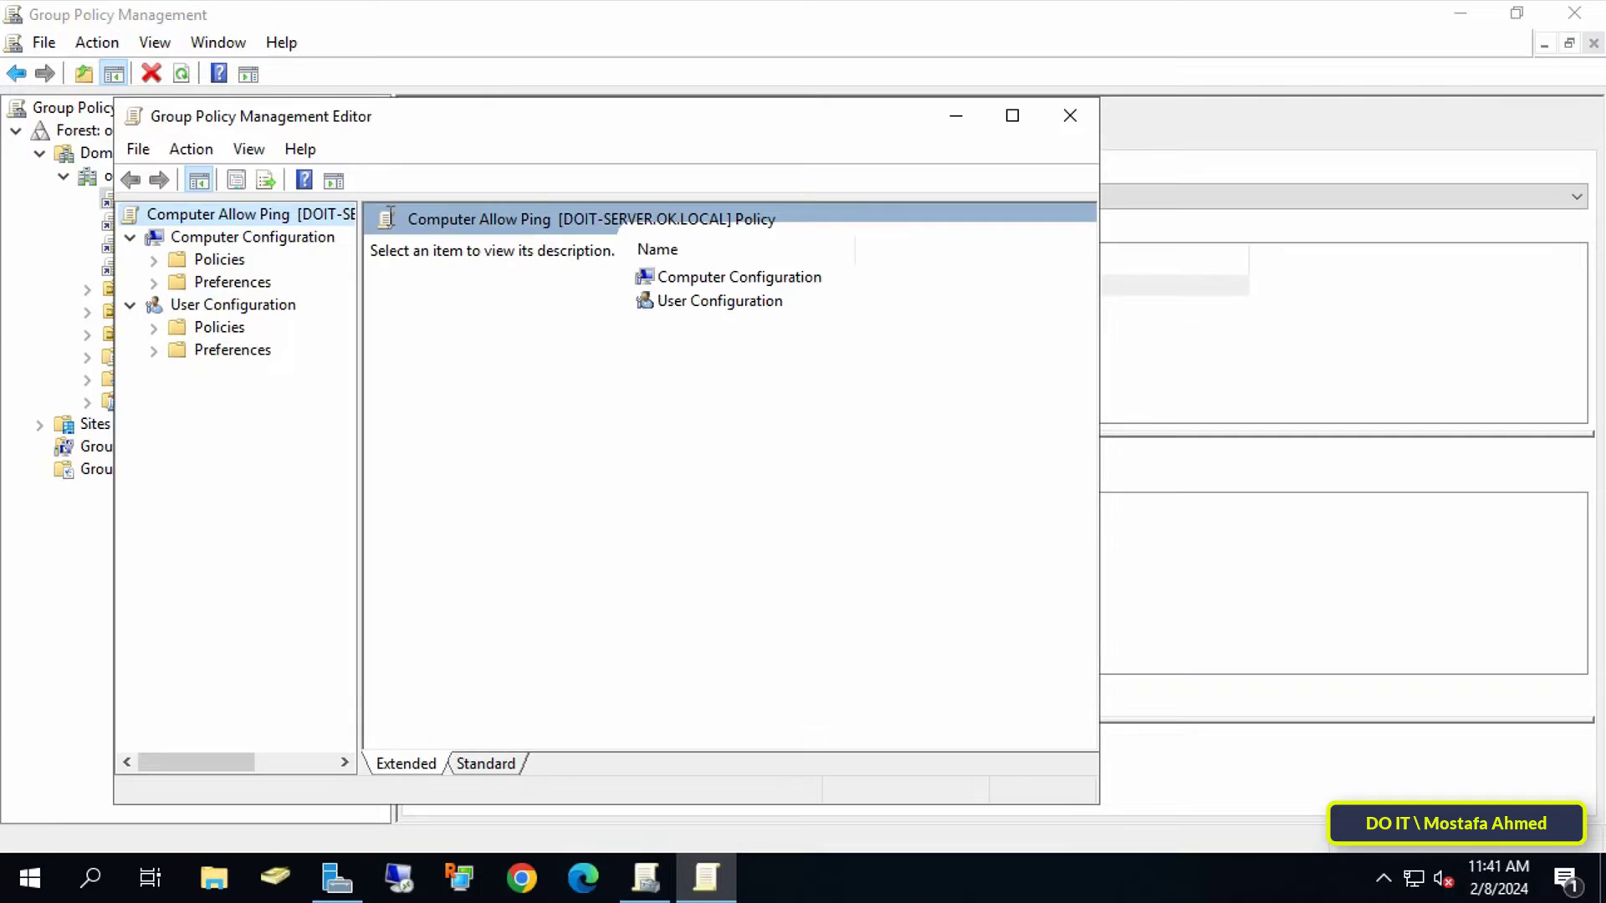
click(1012, 116)
drag(247, 360, 422, 369)
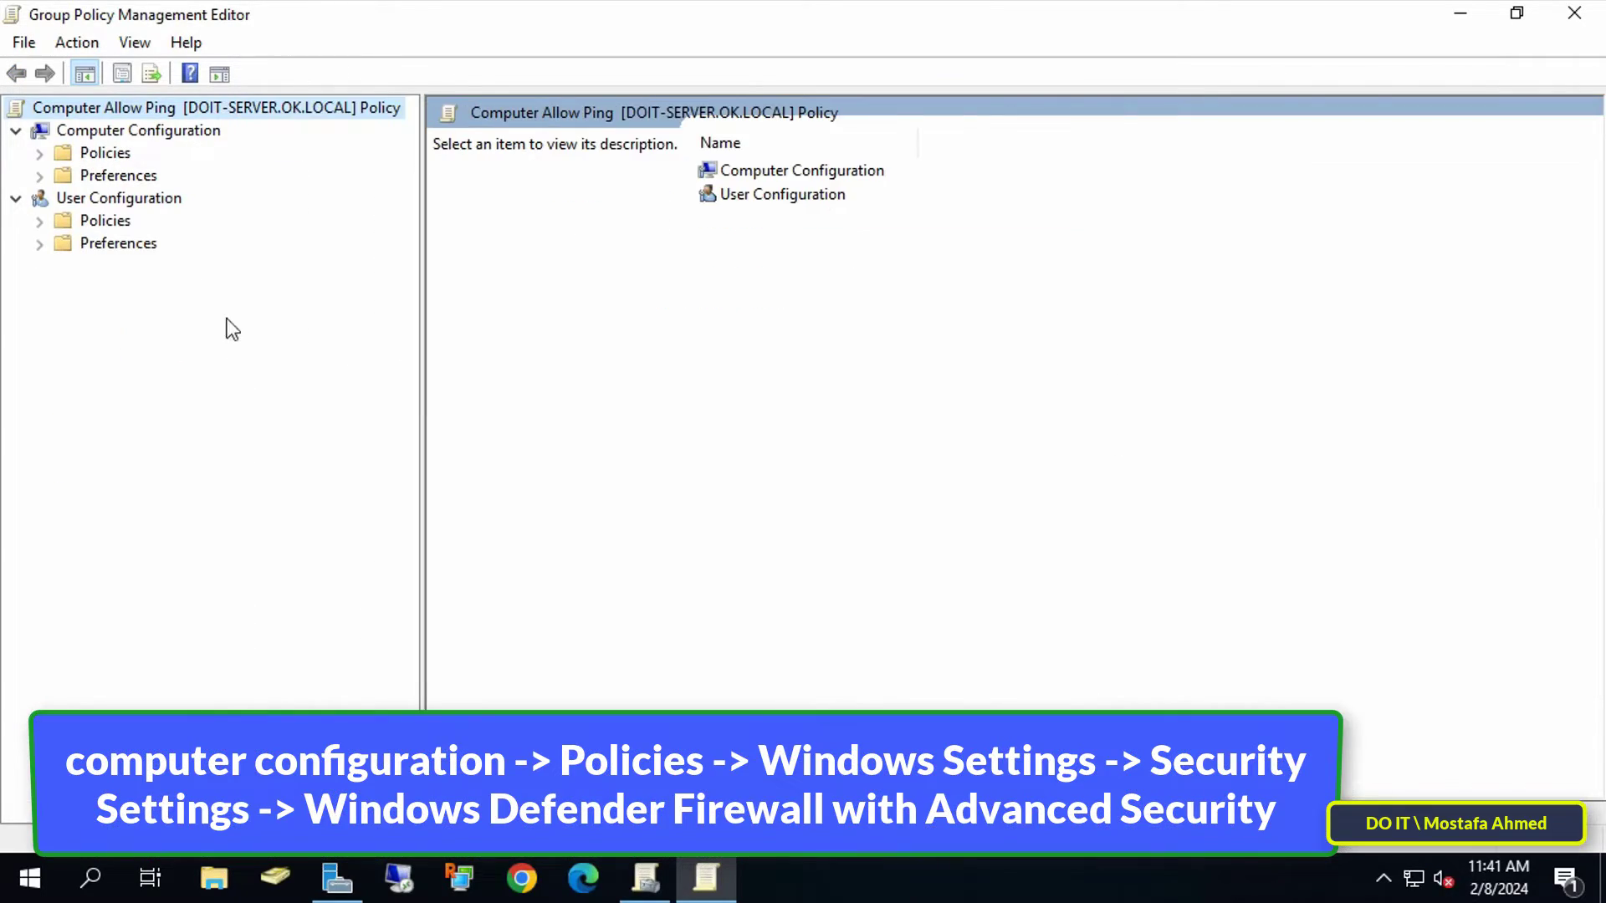
- Expand Computer Configuration > Policies > Windows Settings > Security Settings
click(157, 133)
click(67, 157)
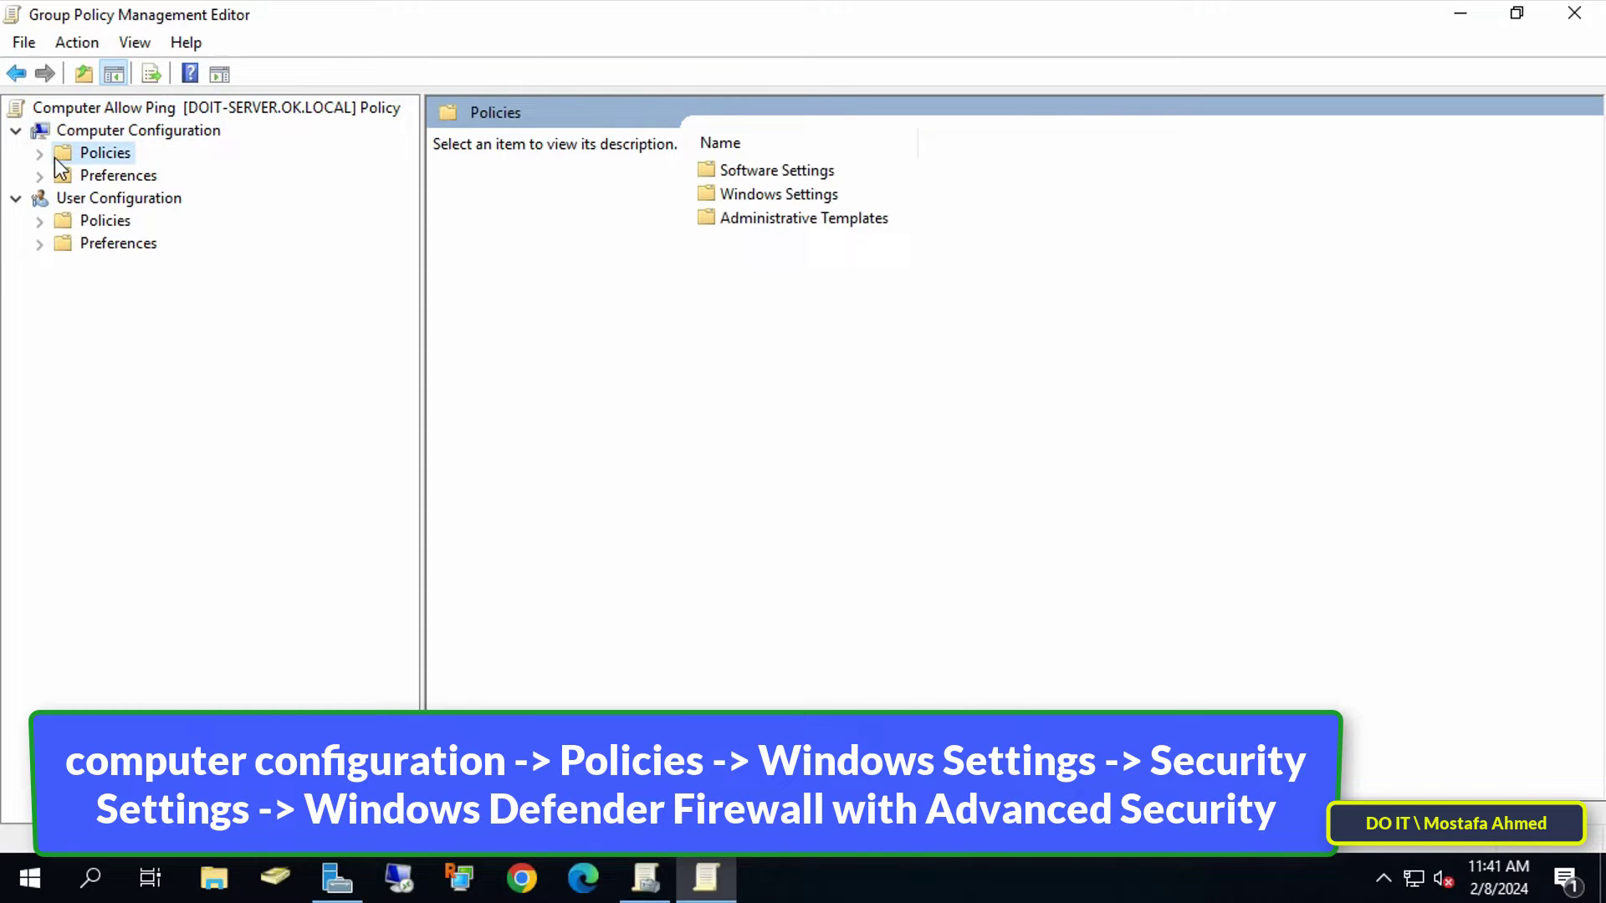
click(39, 157)
click(127, 199)
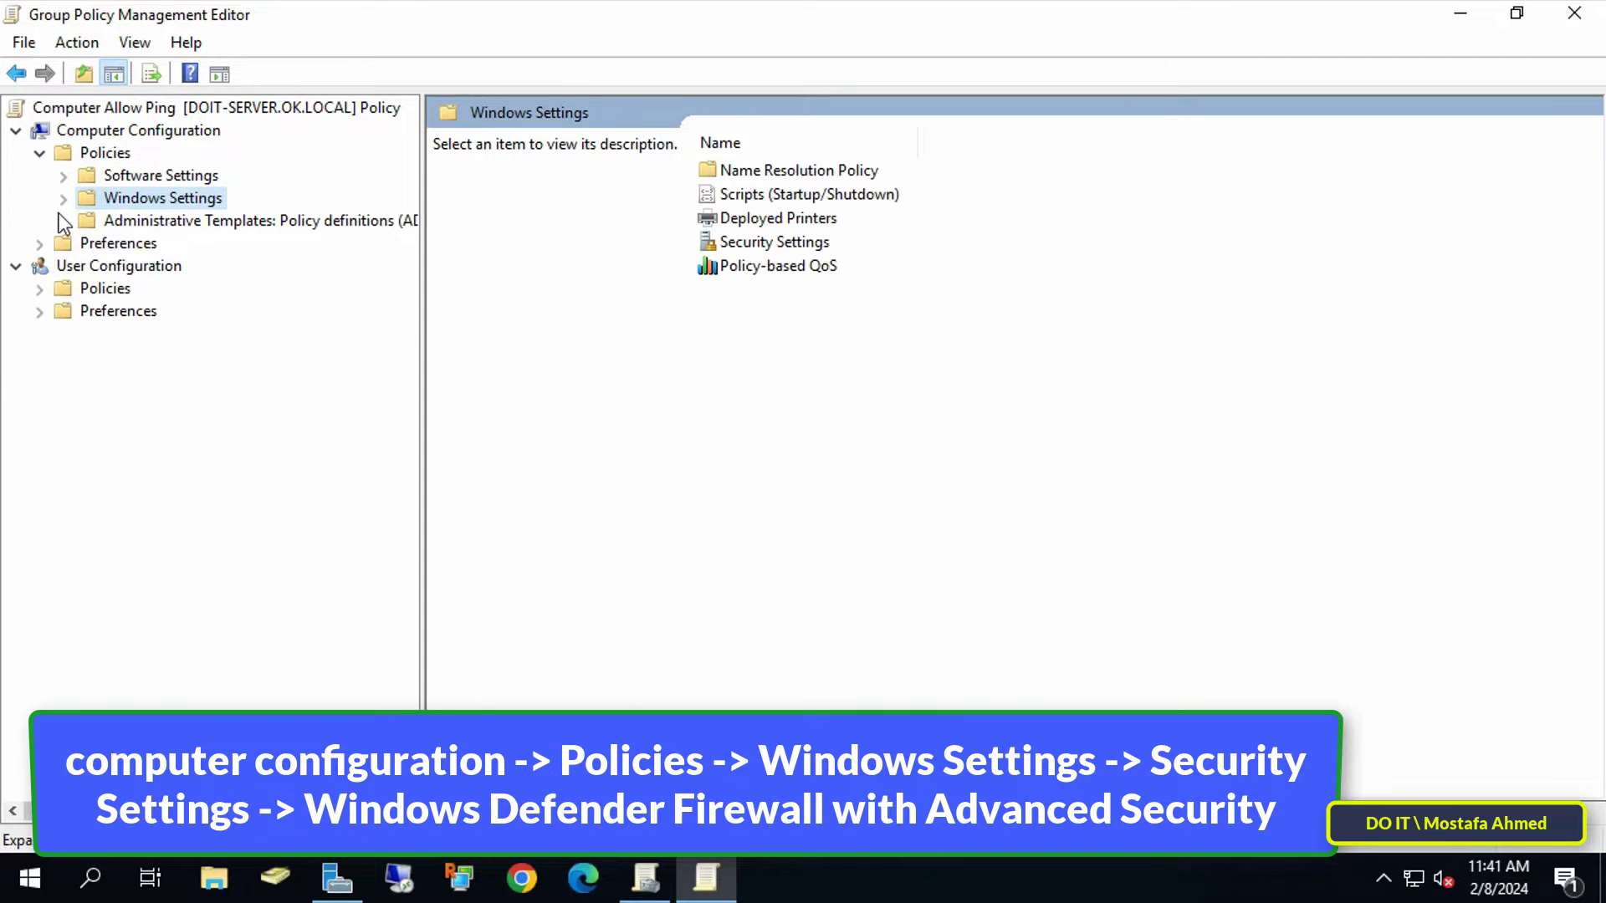
click(63, 200)
click(157, 290)
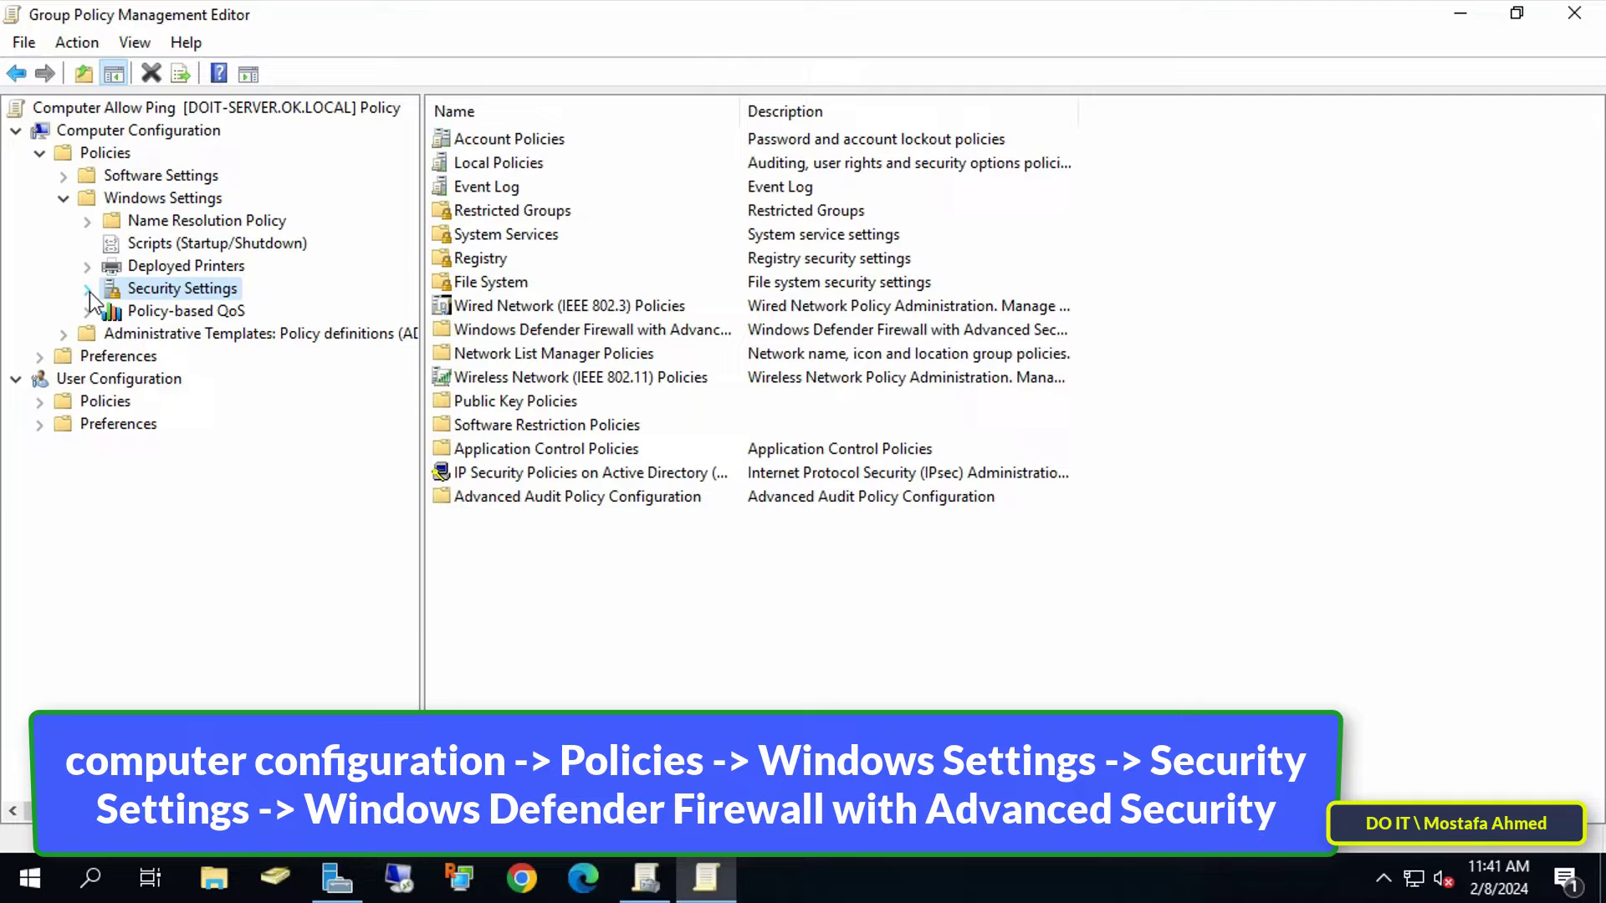
click(87, 289)
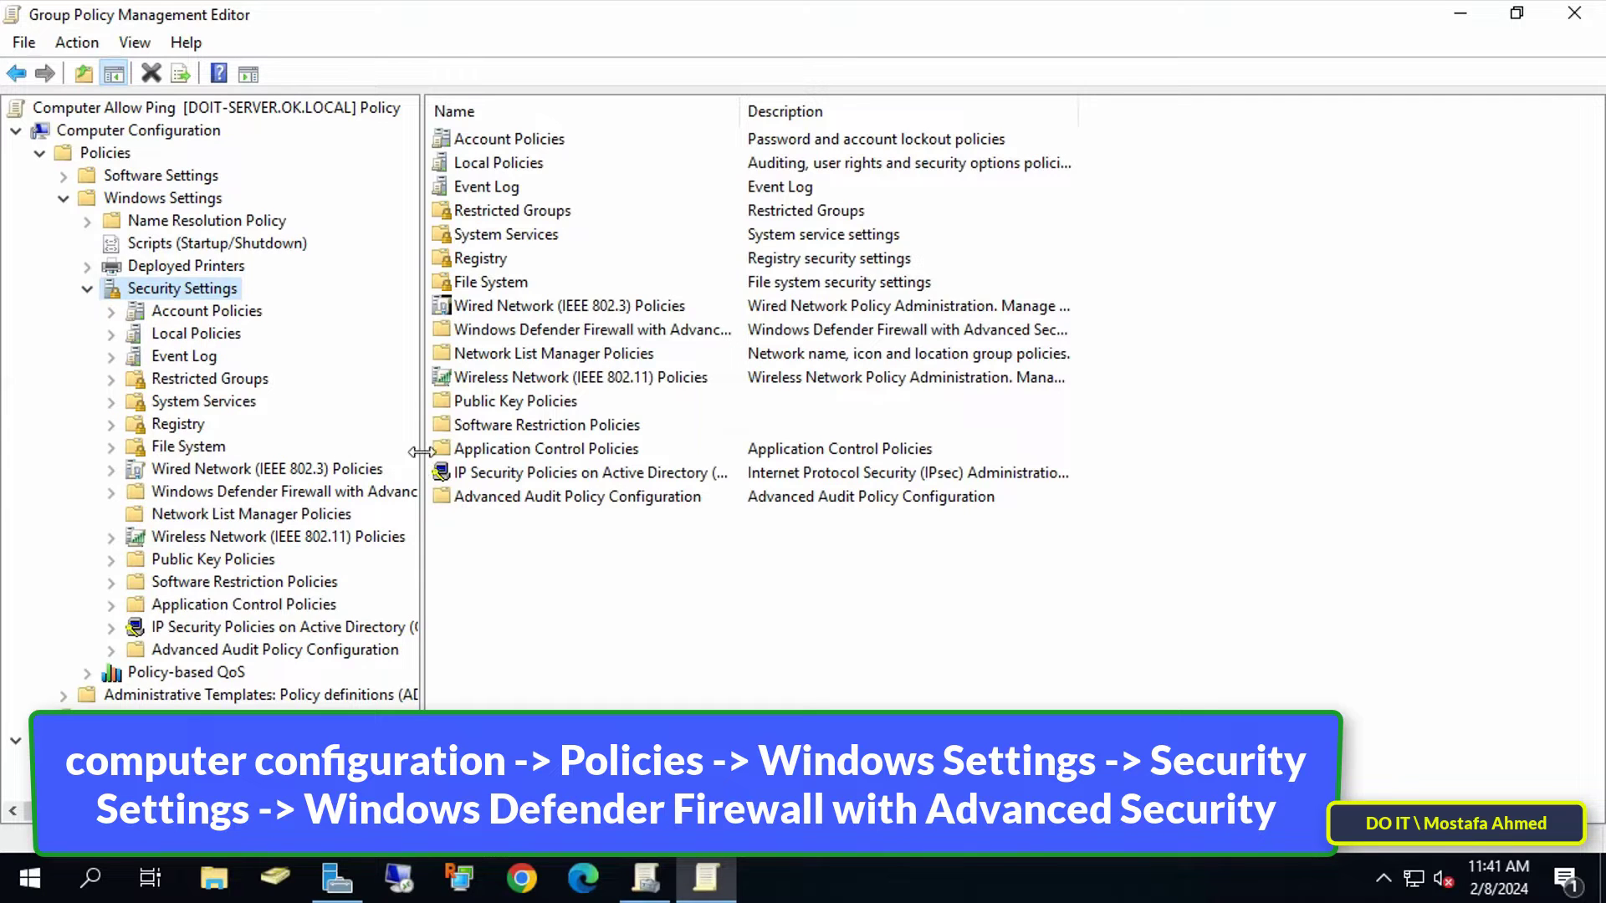
- Expand Windows Defender Firewall with Advanced Security and show its empty Inbound Rules
drag(426, 464, 535, 485)
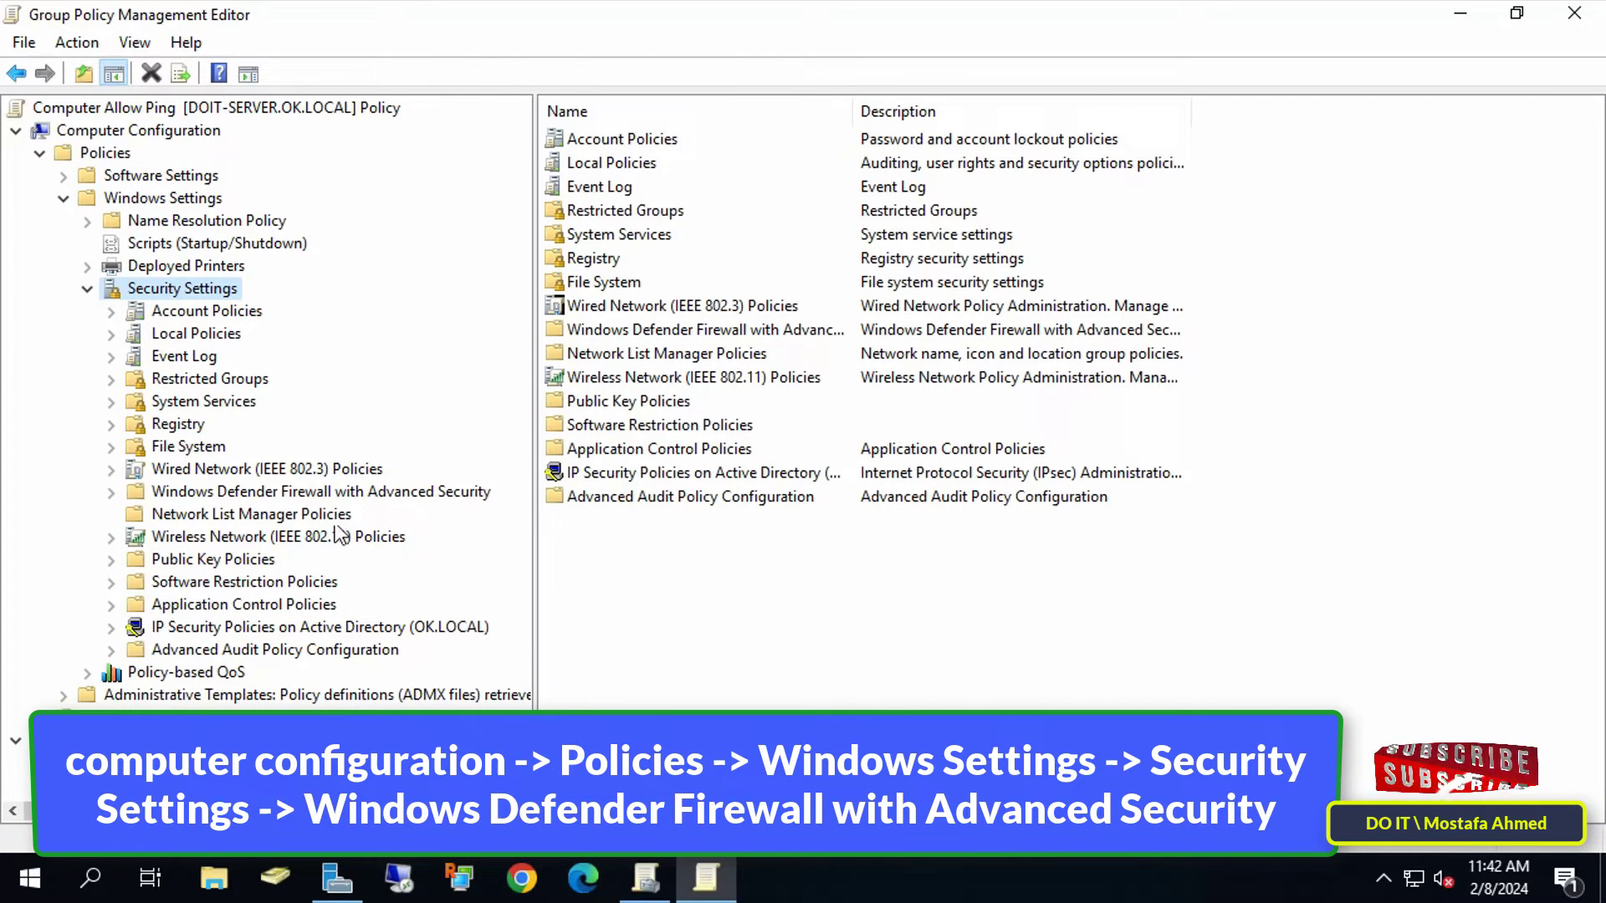
click(224, 495)
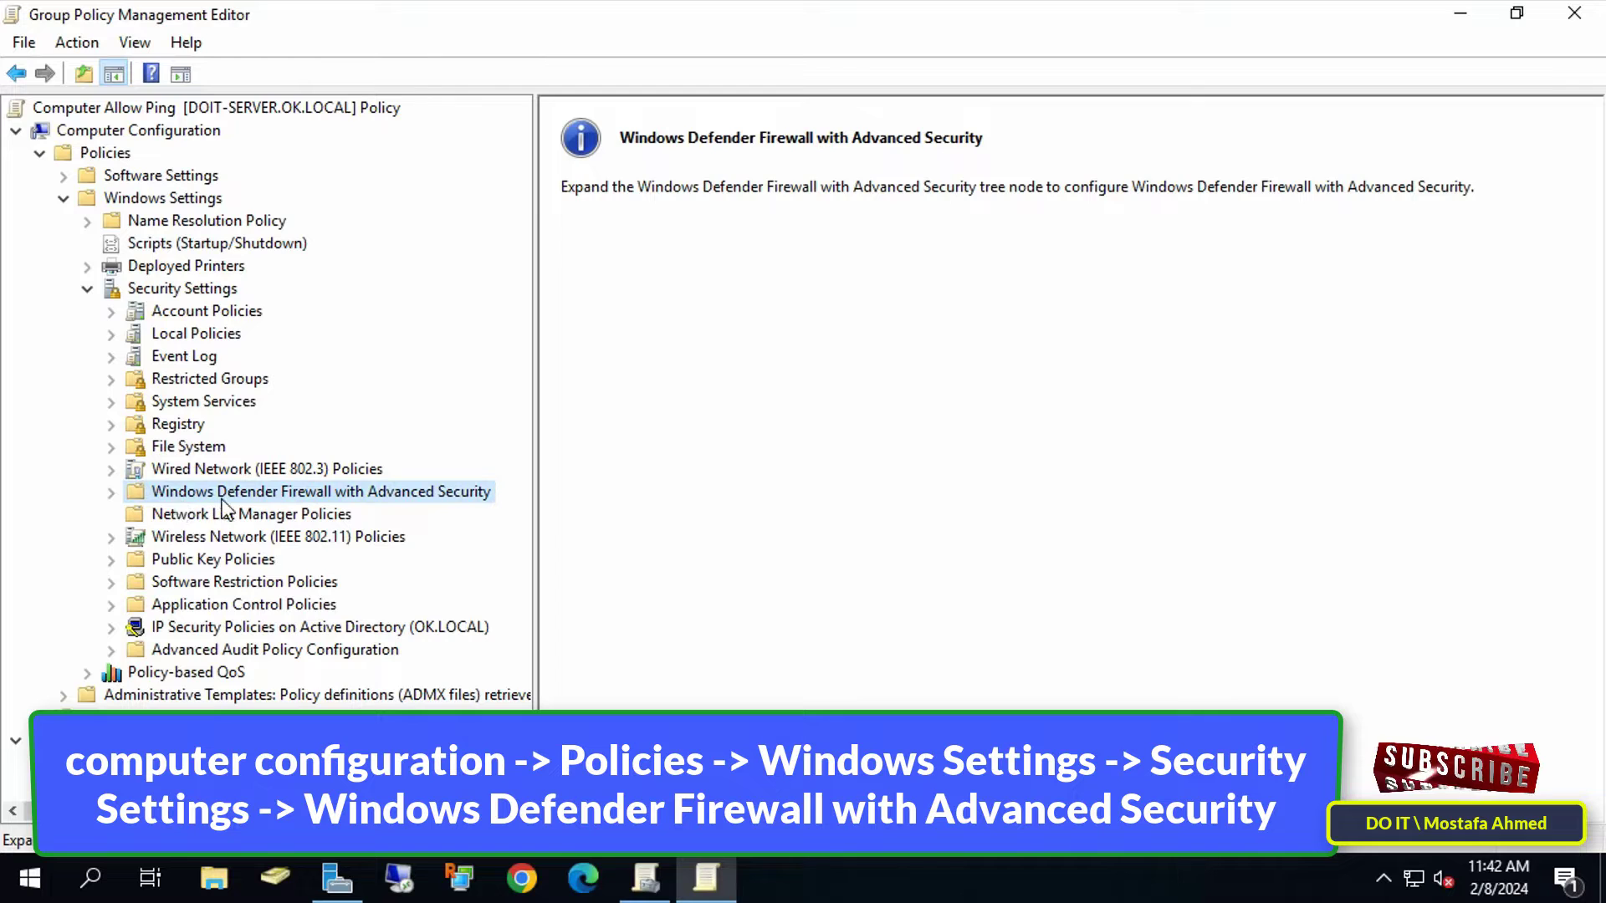
click(111, 493)
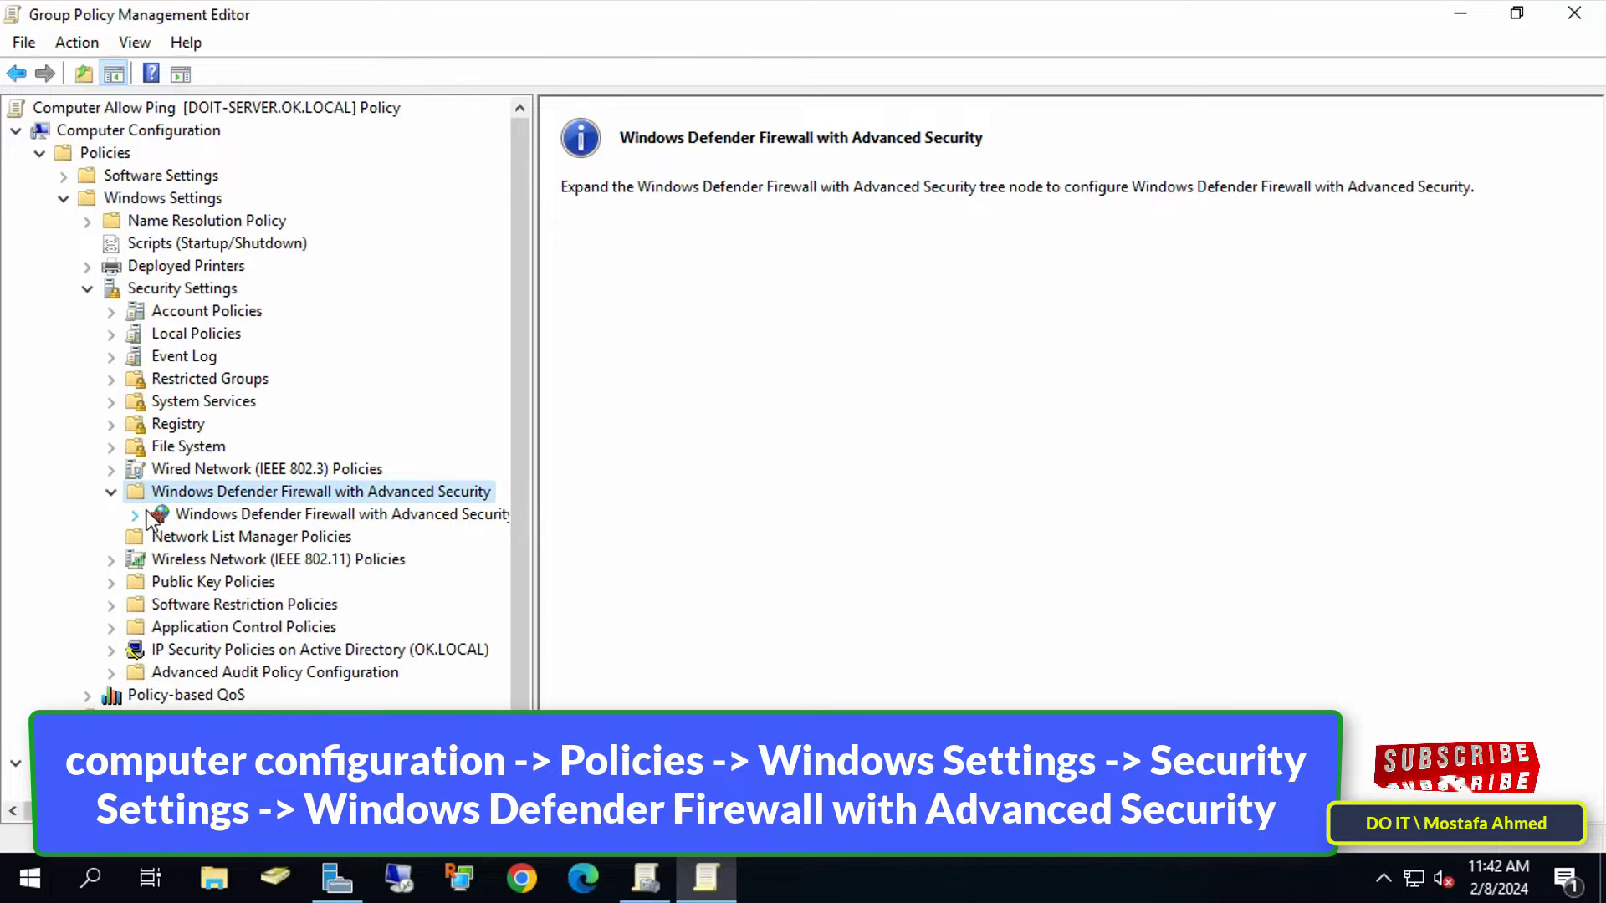
double_click(189, 513)
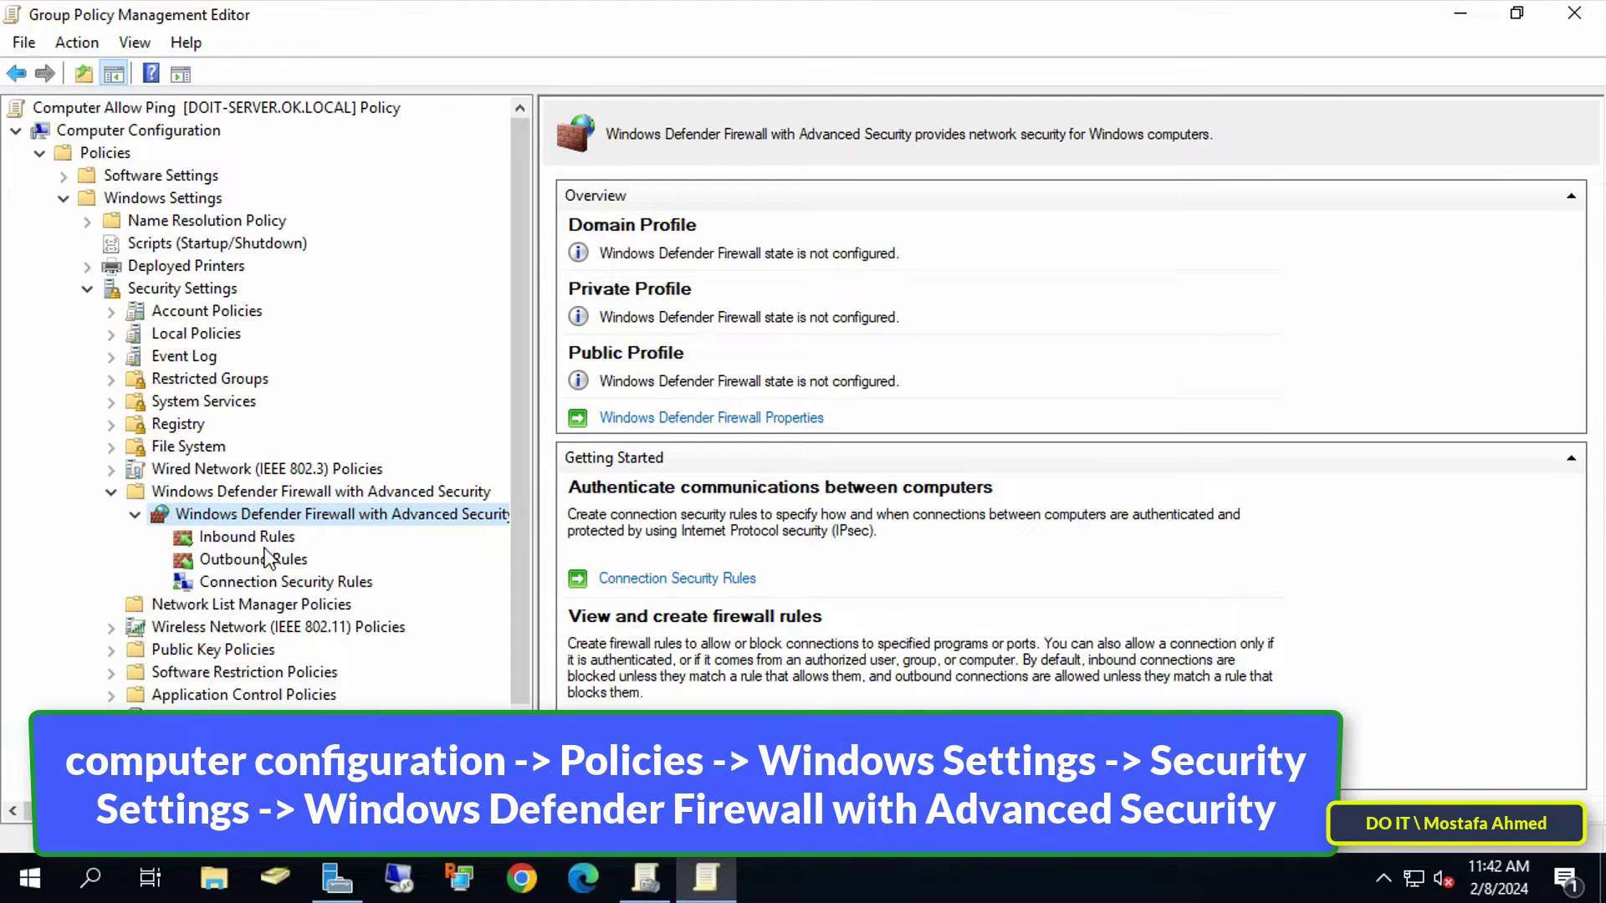
click(272, 540)
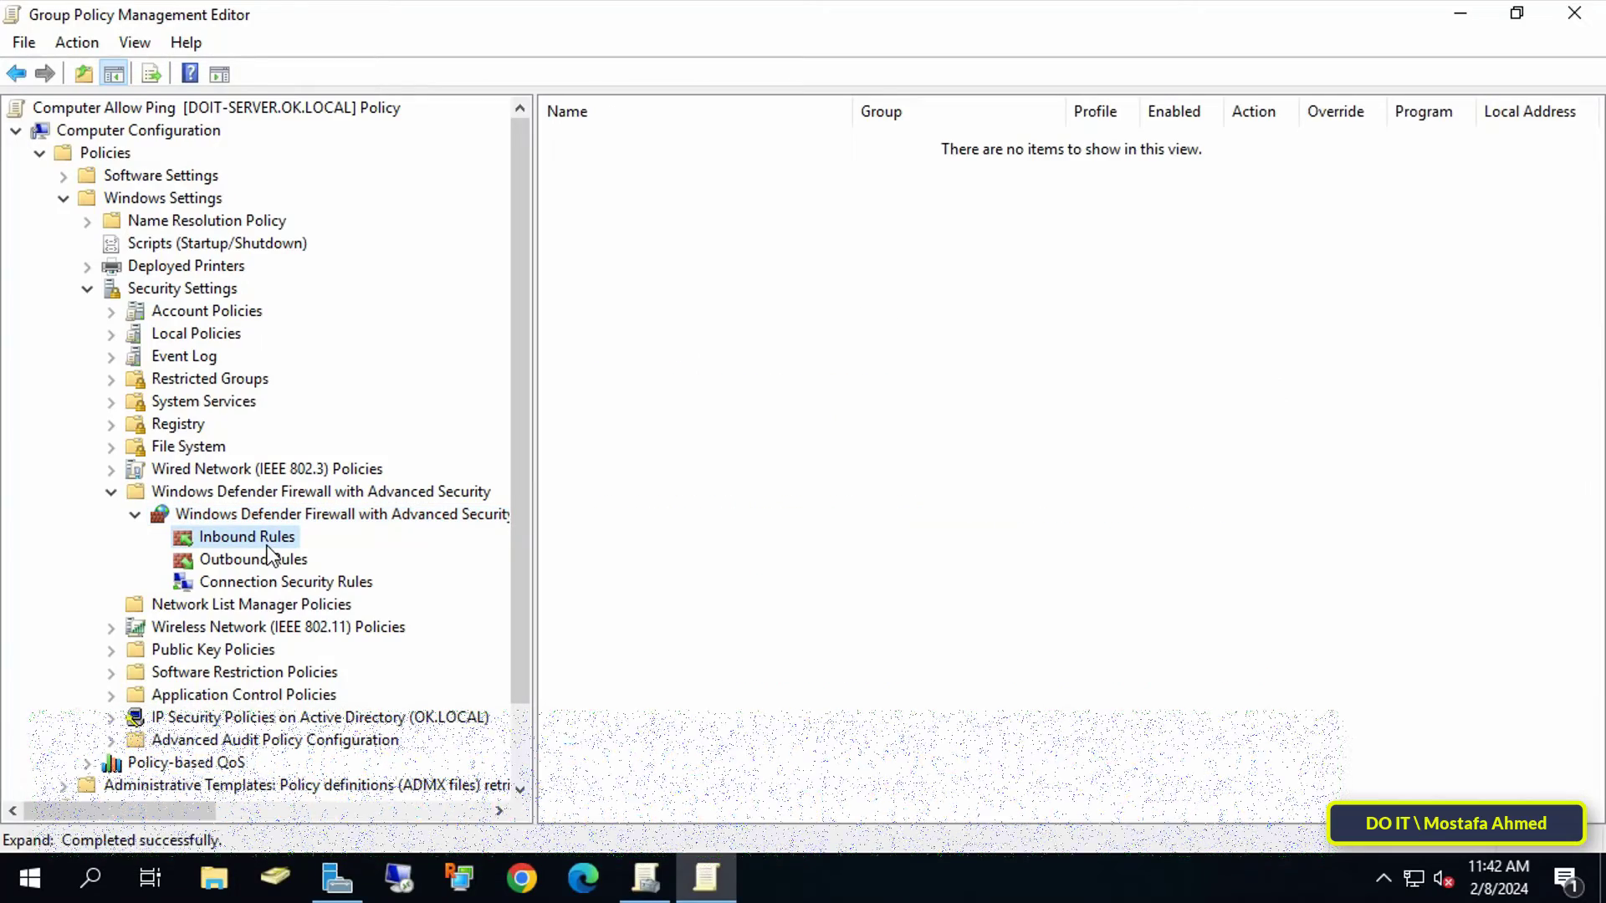
- Start a new inbound rule using the predefined File and Printer Sharing group
right_click(273, 539)
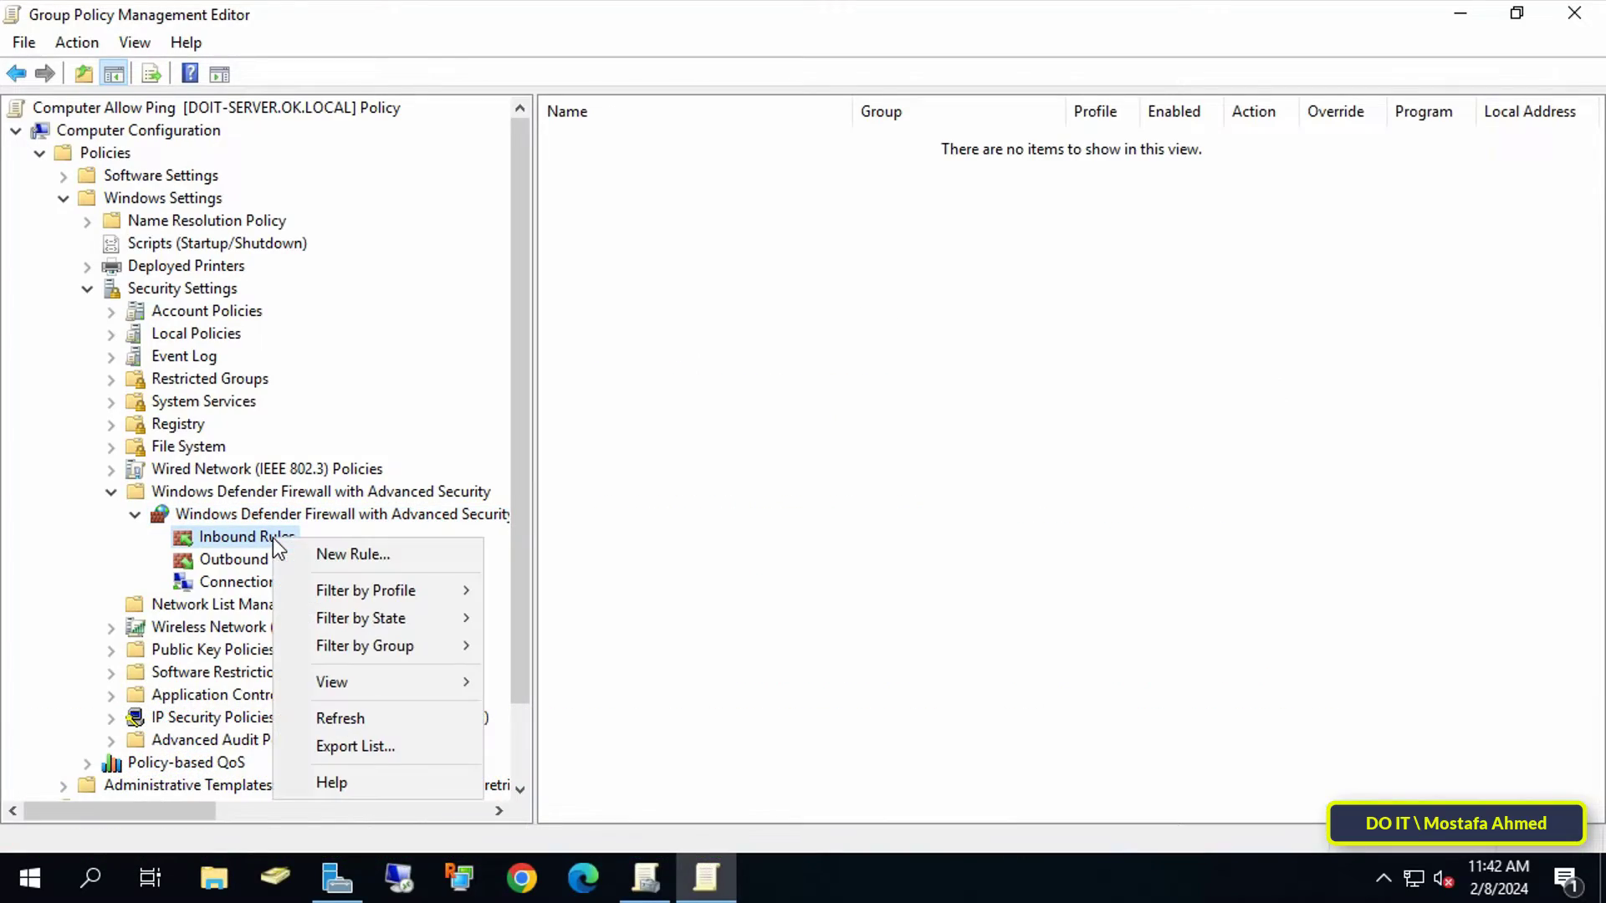
click(462, 563)
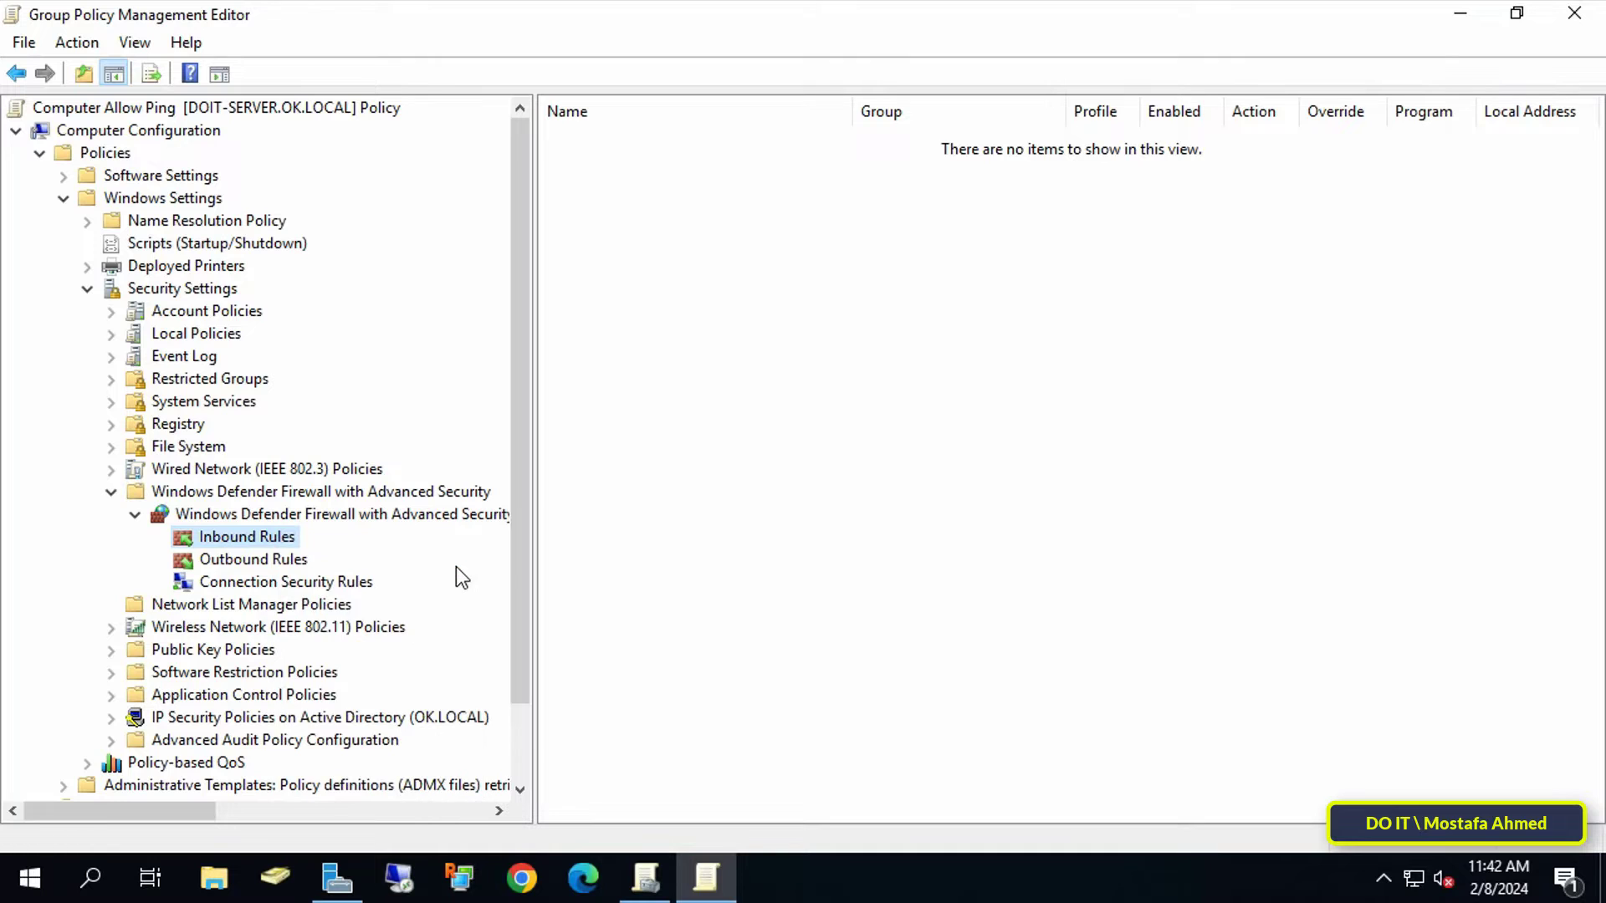
drag(706, 152, 945, 97)
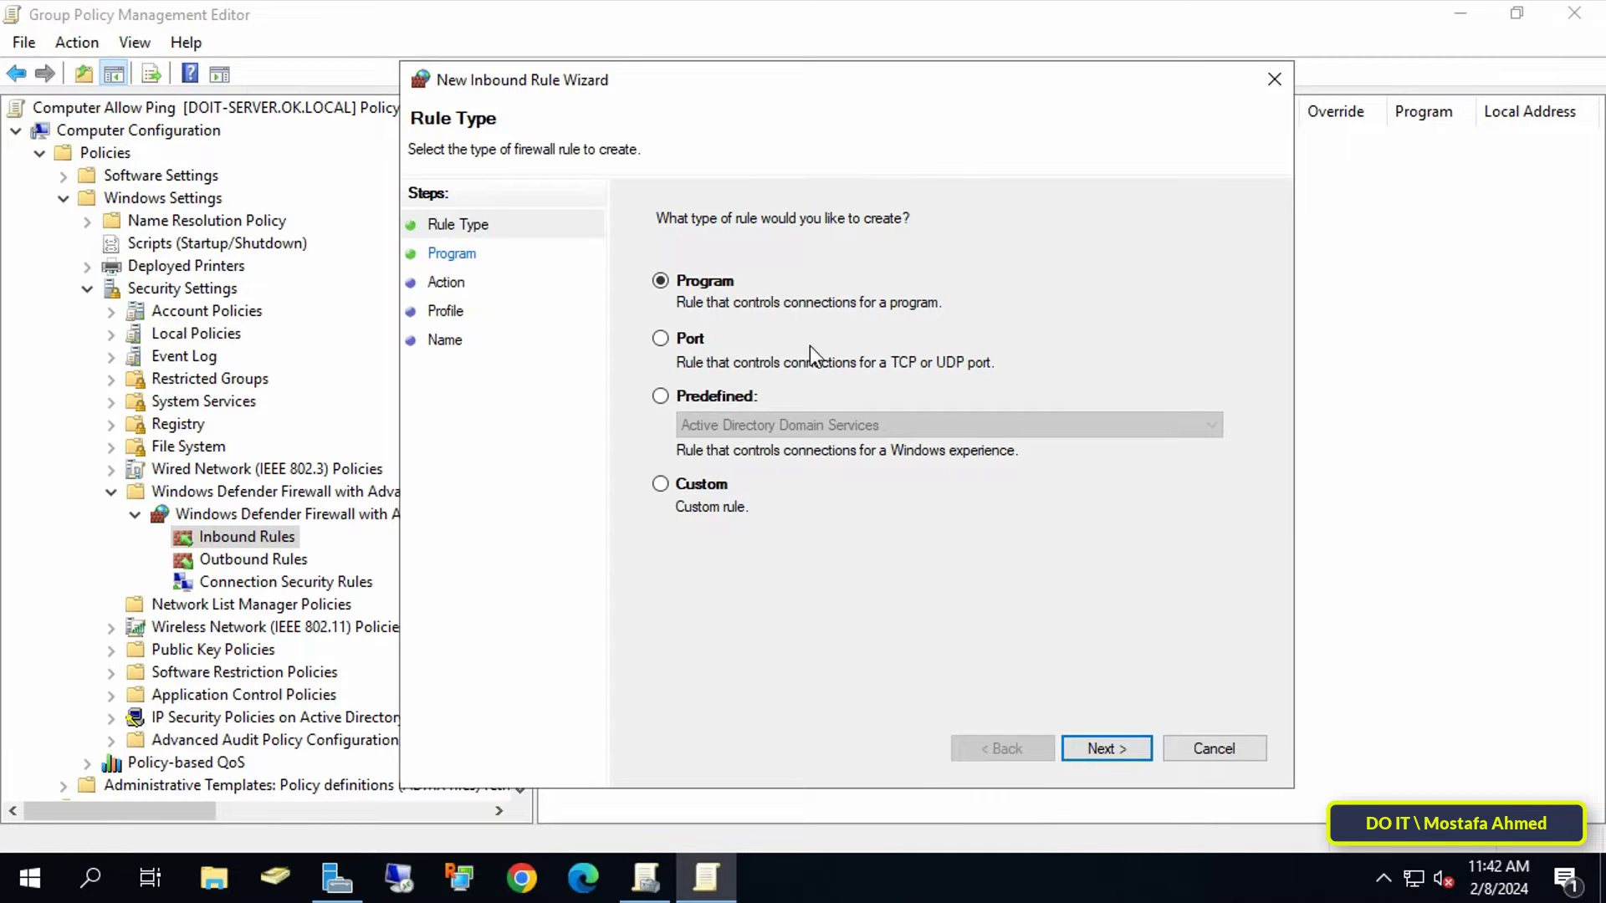
click(721, 398)
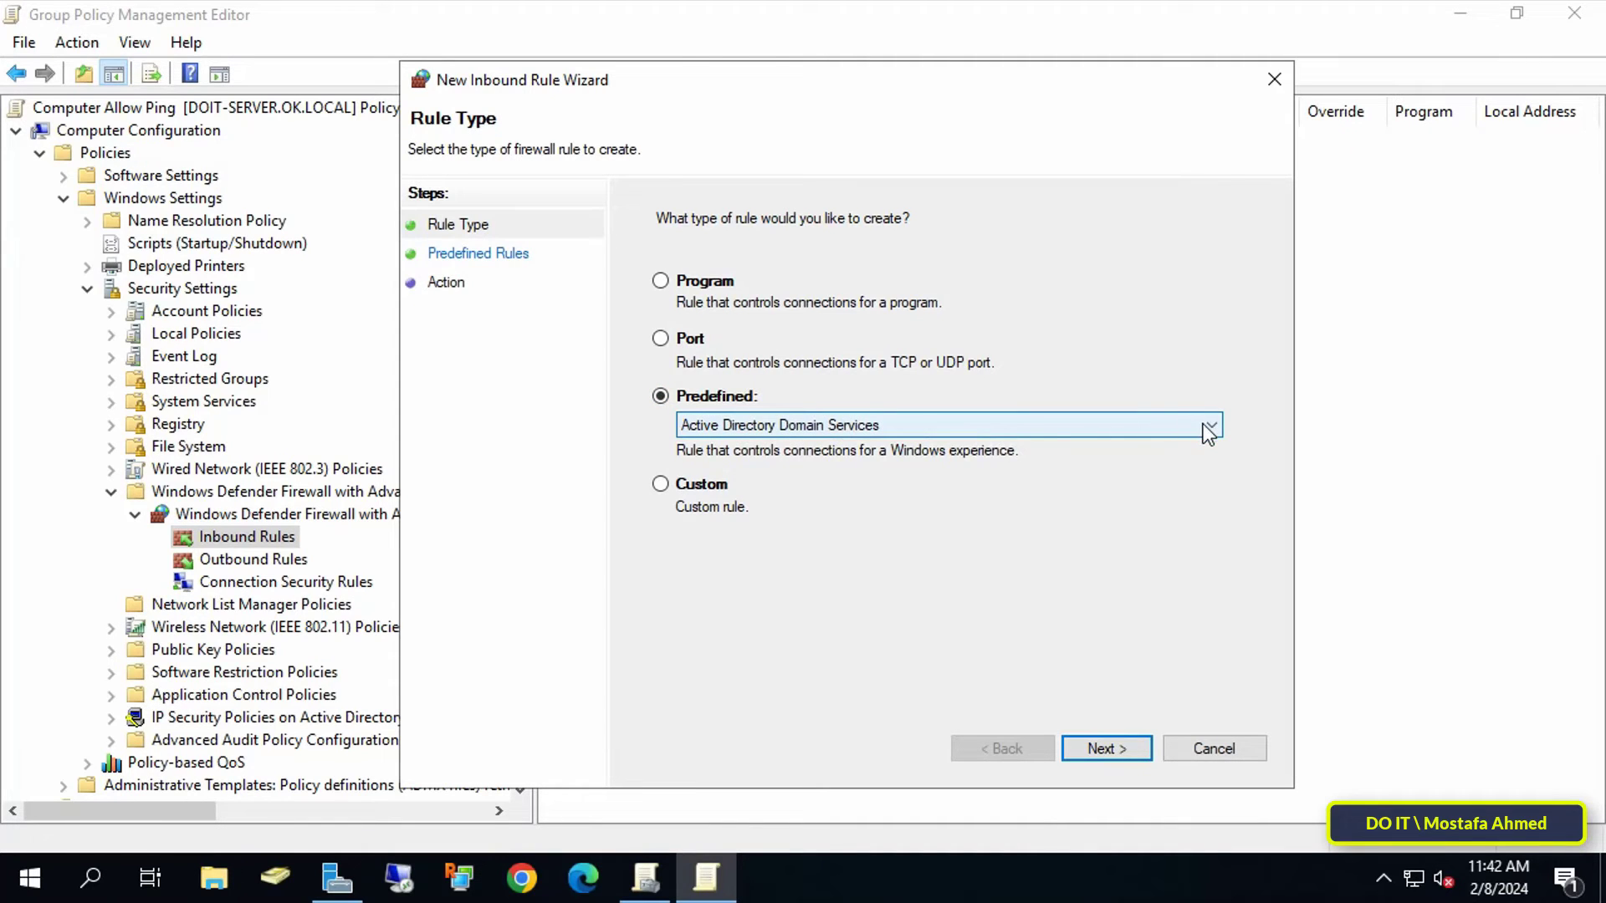
click(1204, 427)
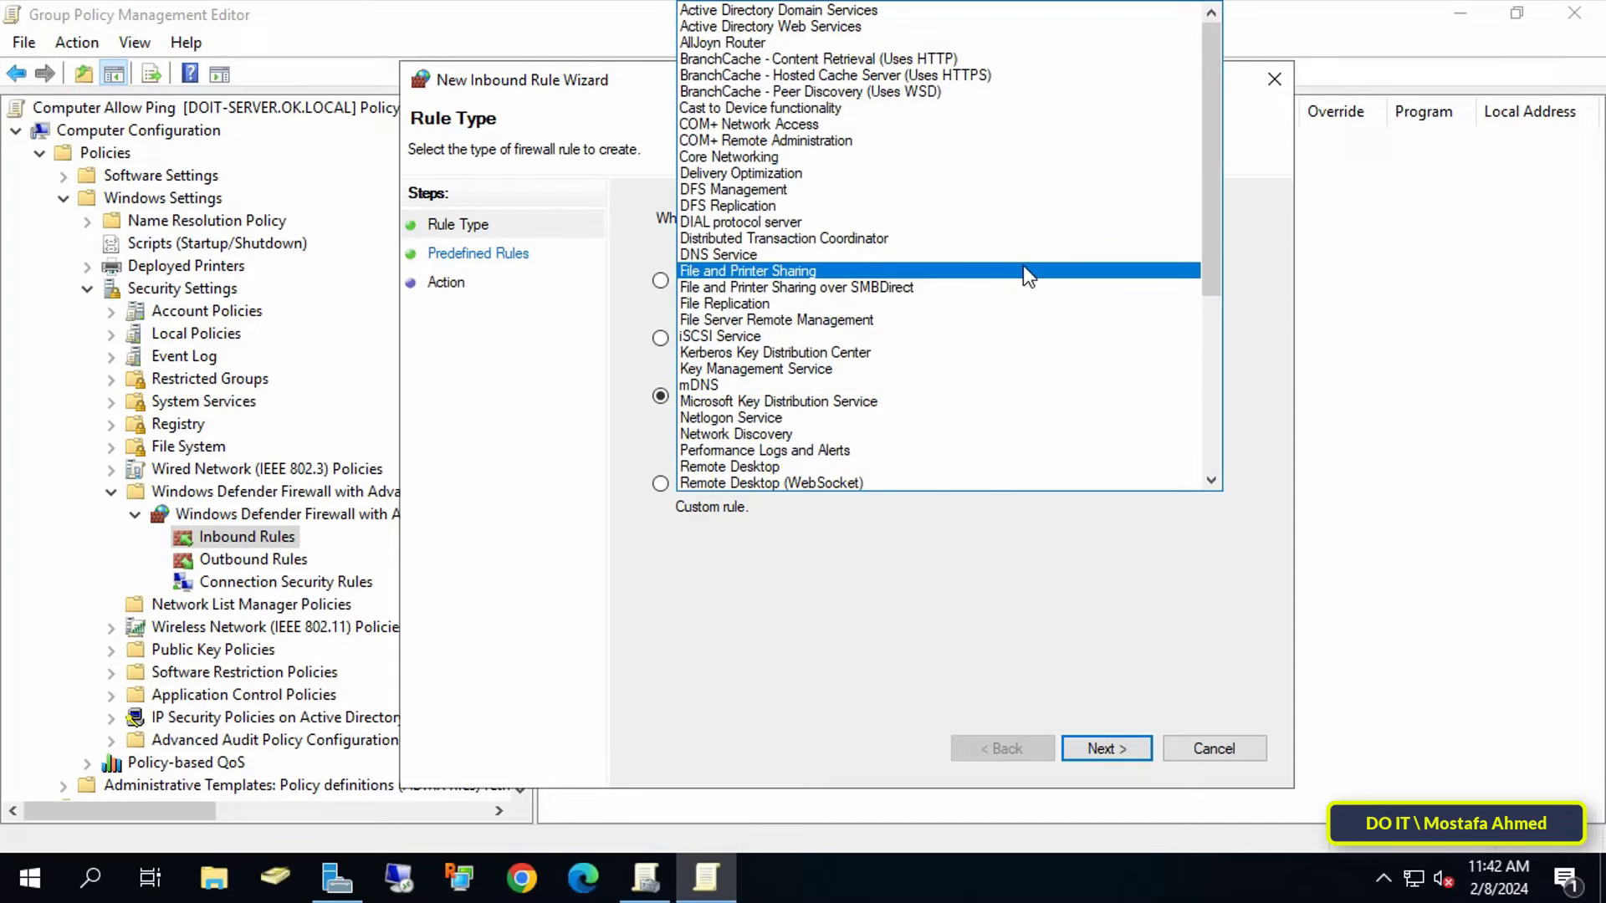
click(1023, 268)
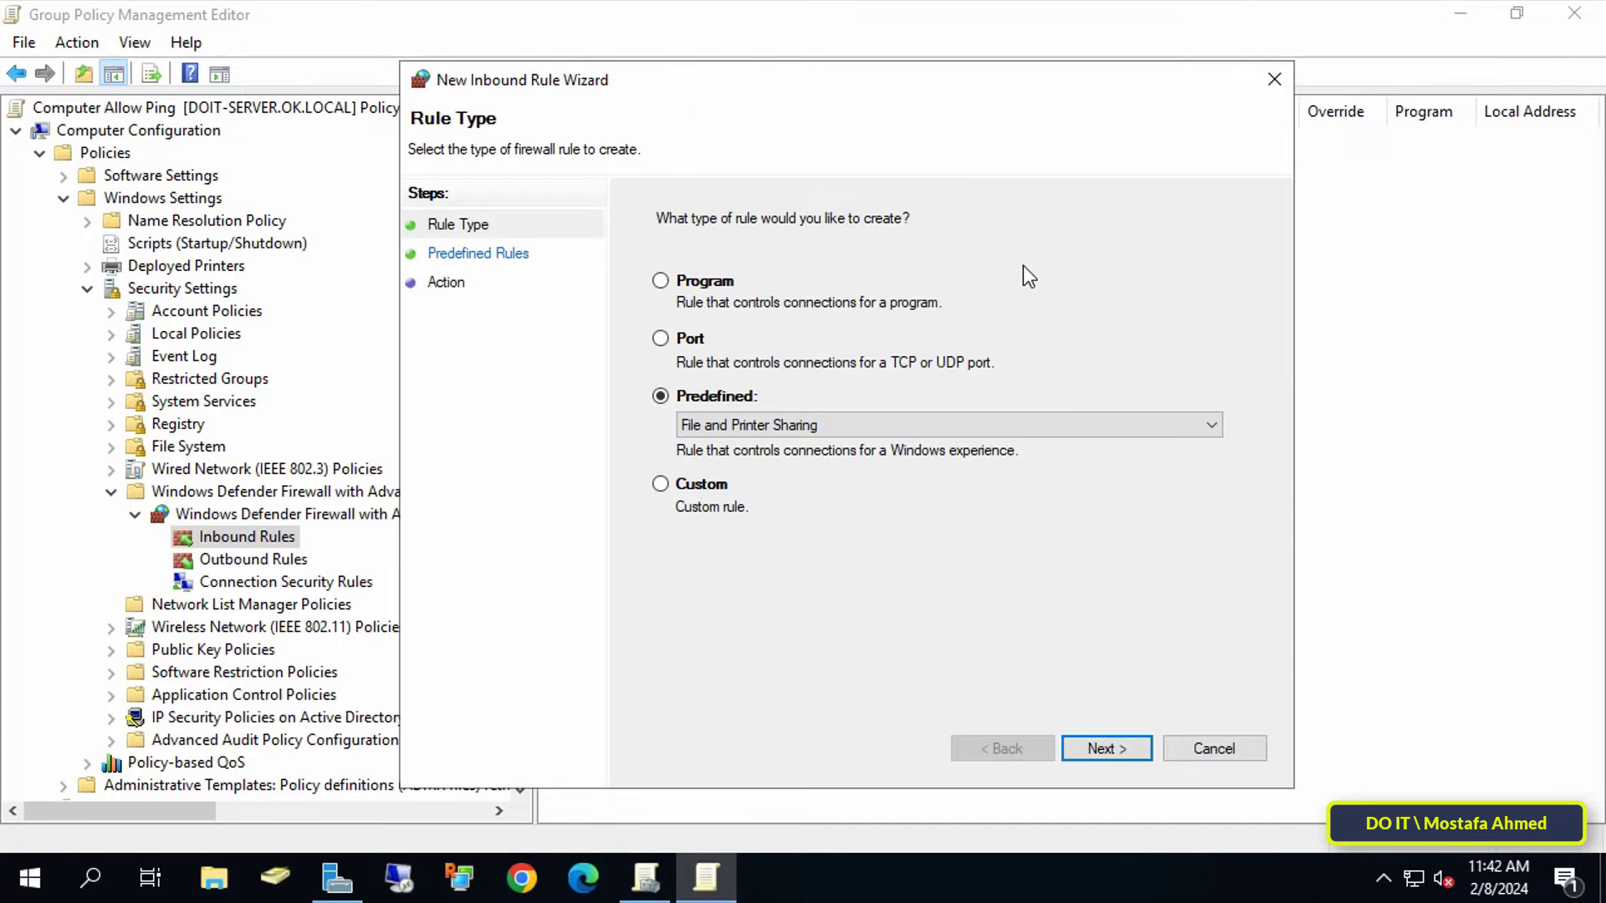
click(1115, 747)
- Deselect every predefined rule except Echo Request ICMPv4-In
drag(968, 368, 1085, 368)
click(669, 394)
click(669, 416)
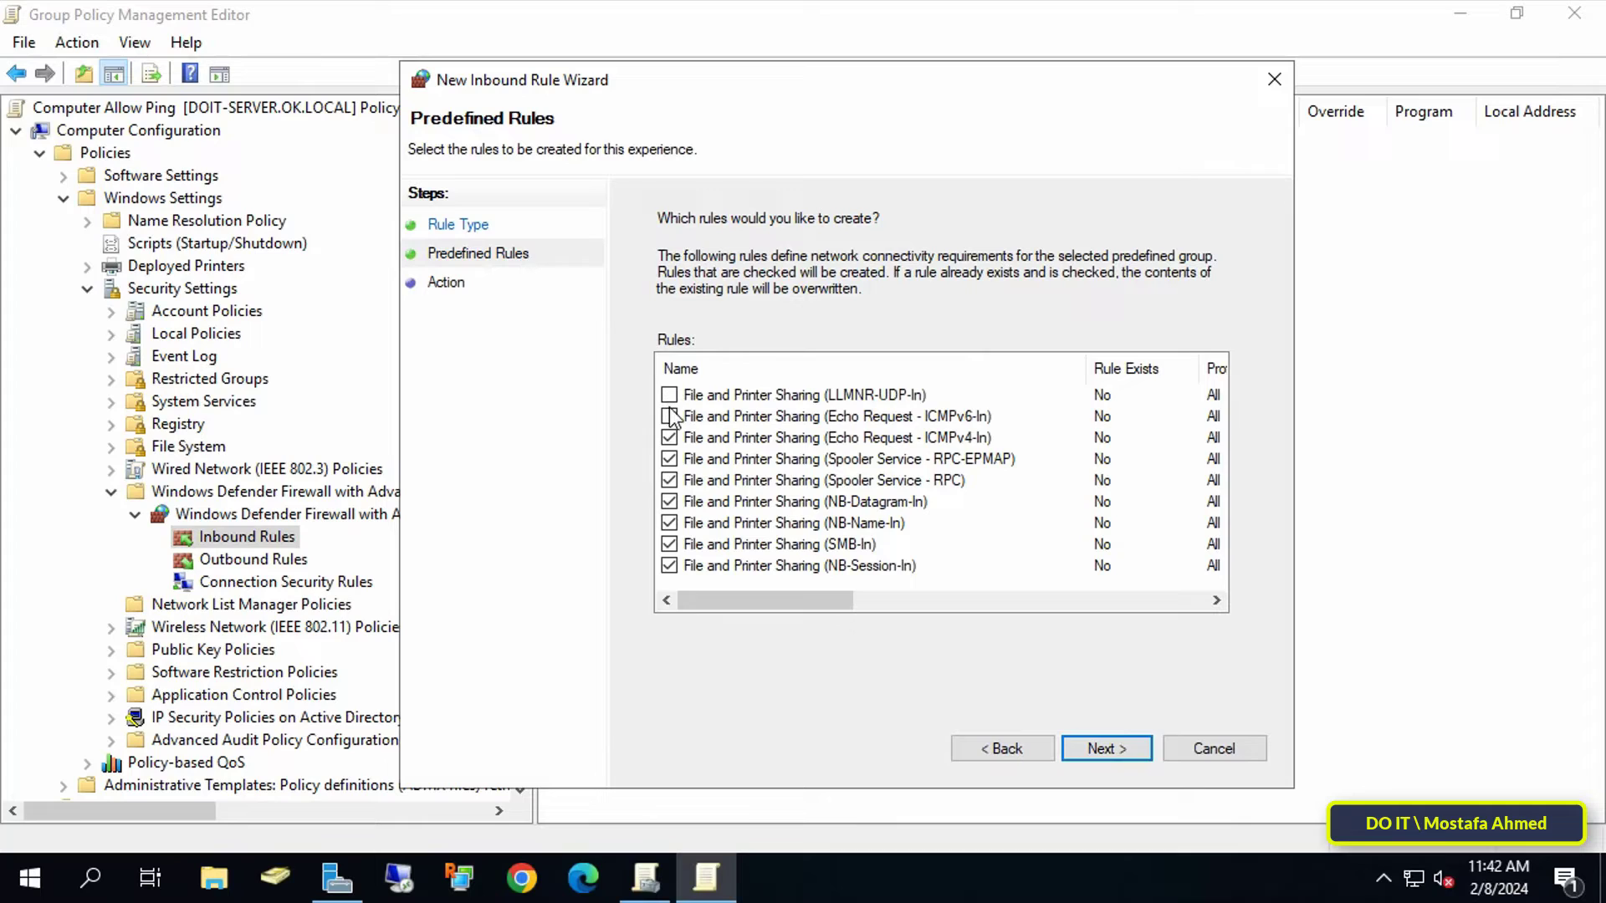
click(669, 458)
click(669, 480)
click(669, 501)
click(669, 523)
click(669, 544)
click(669, 565)
click(1107, 739)
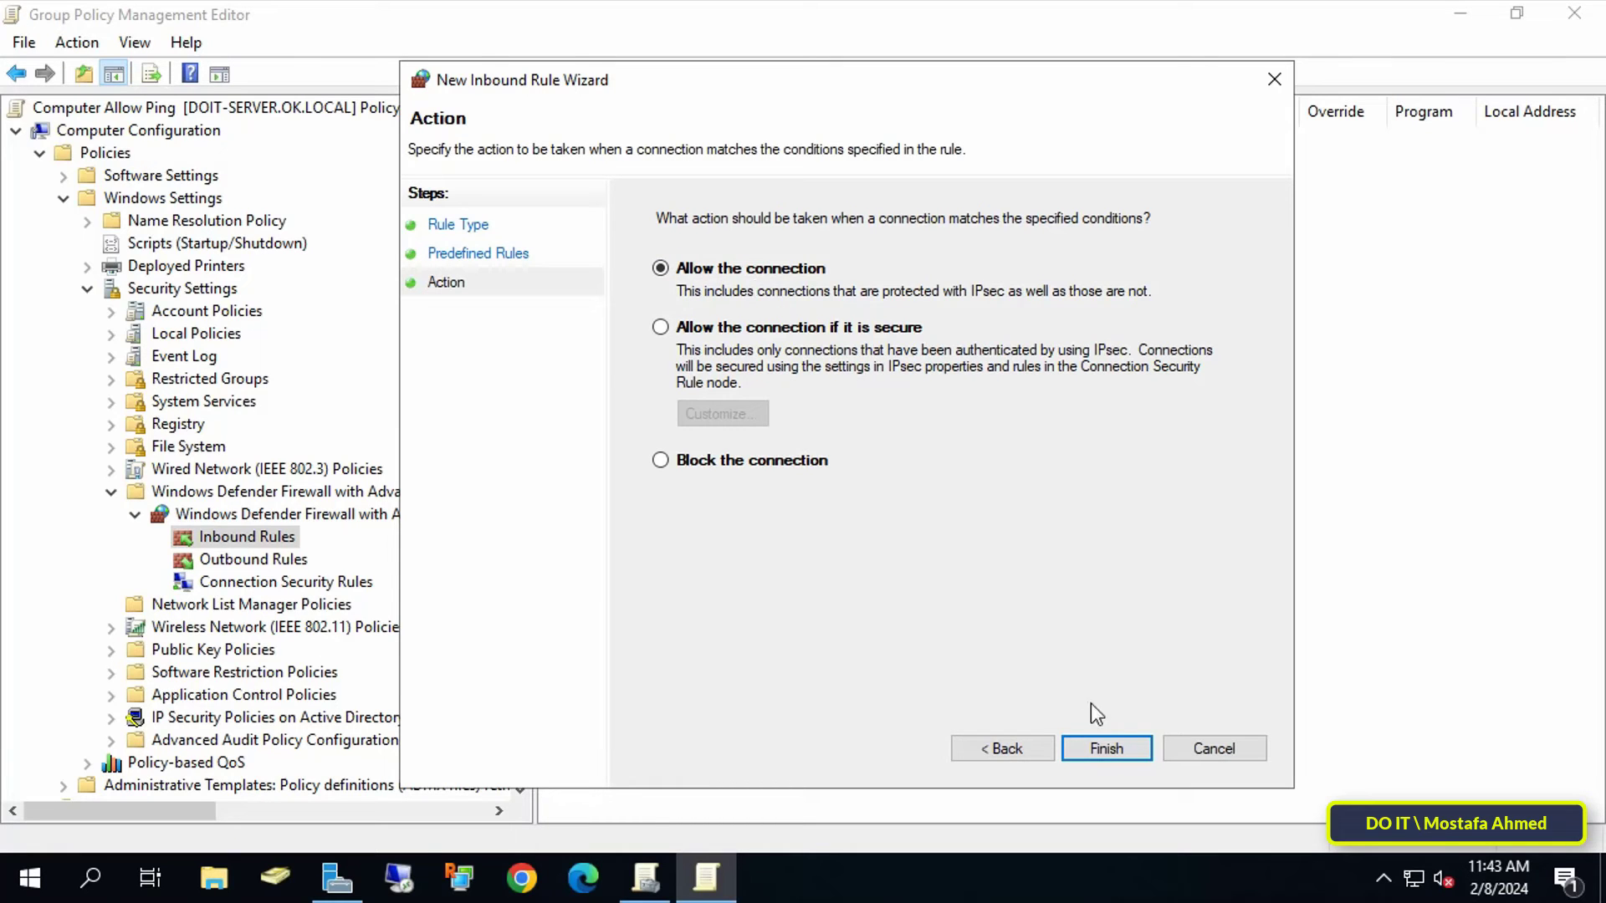
- Finish the wizard with Allow the connection and open the new Echo Request rule's properties
click(1105, 748)
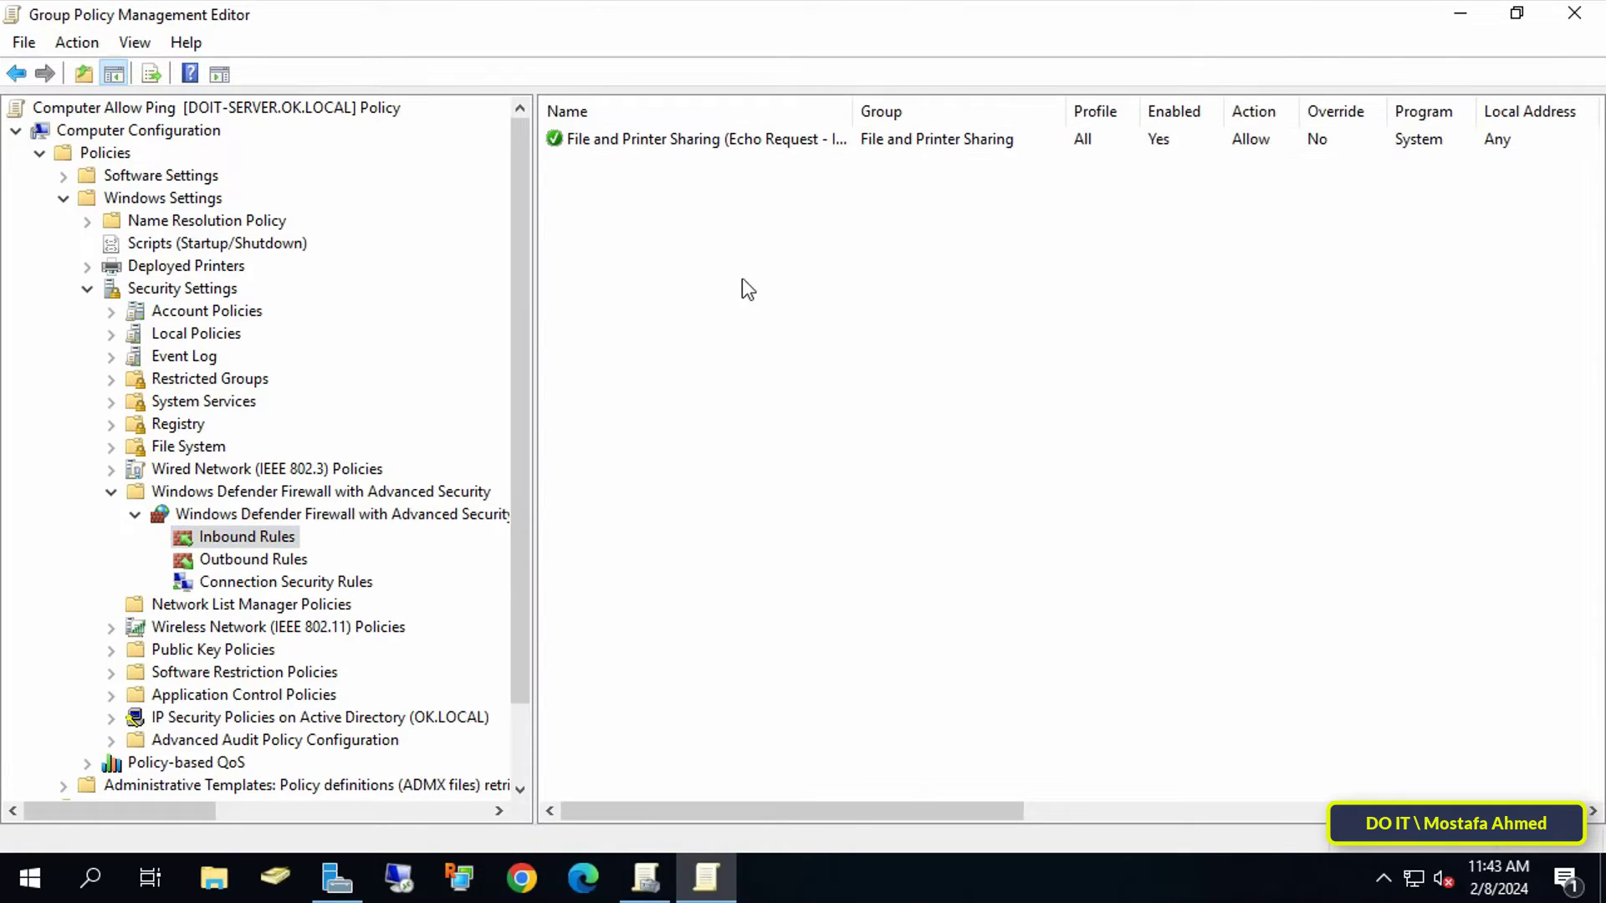
click(693, 141)
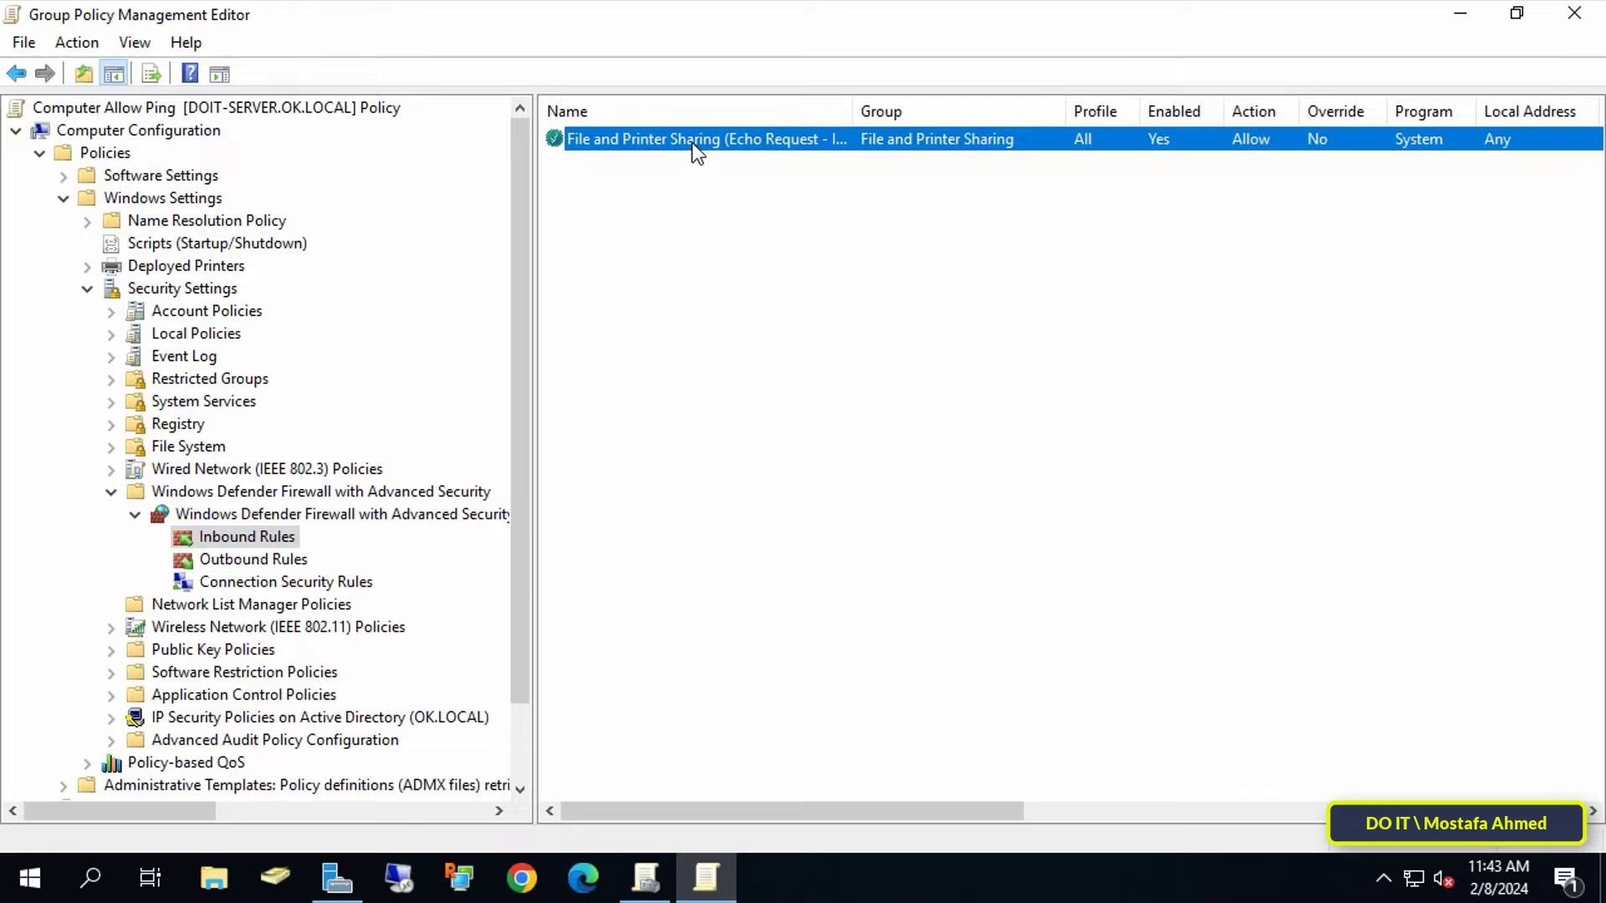
double_click(757, 144)
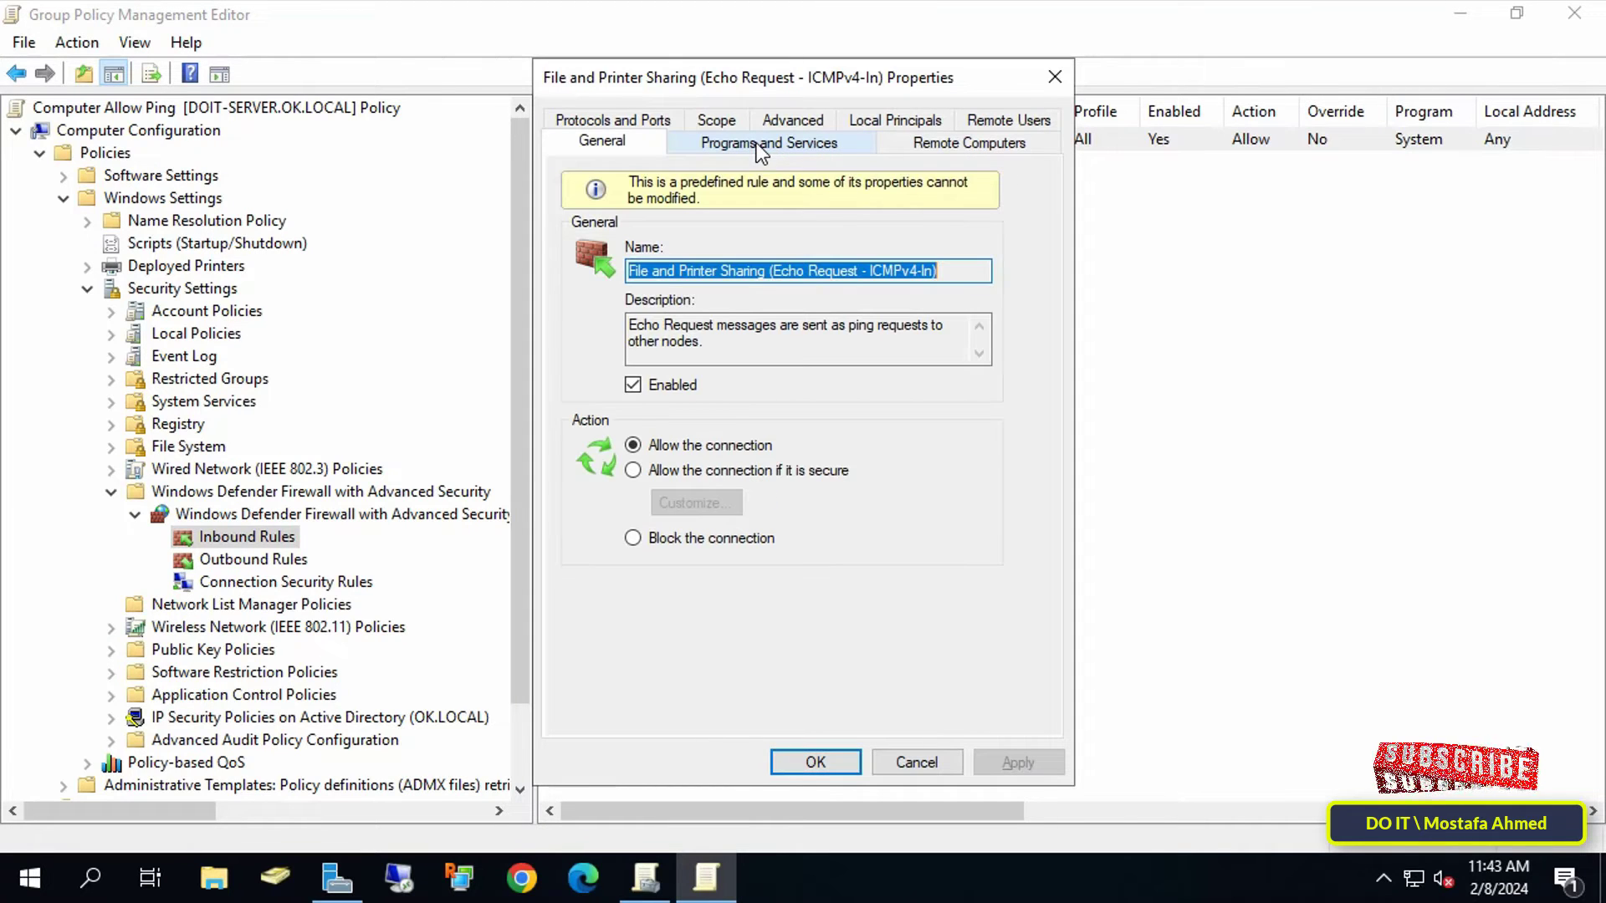
drag(808, 83, 843, 54)
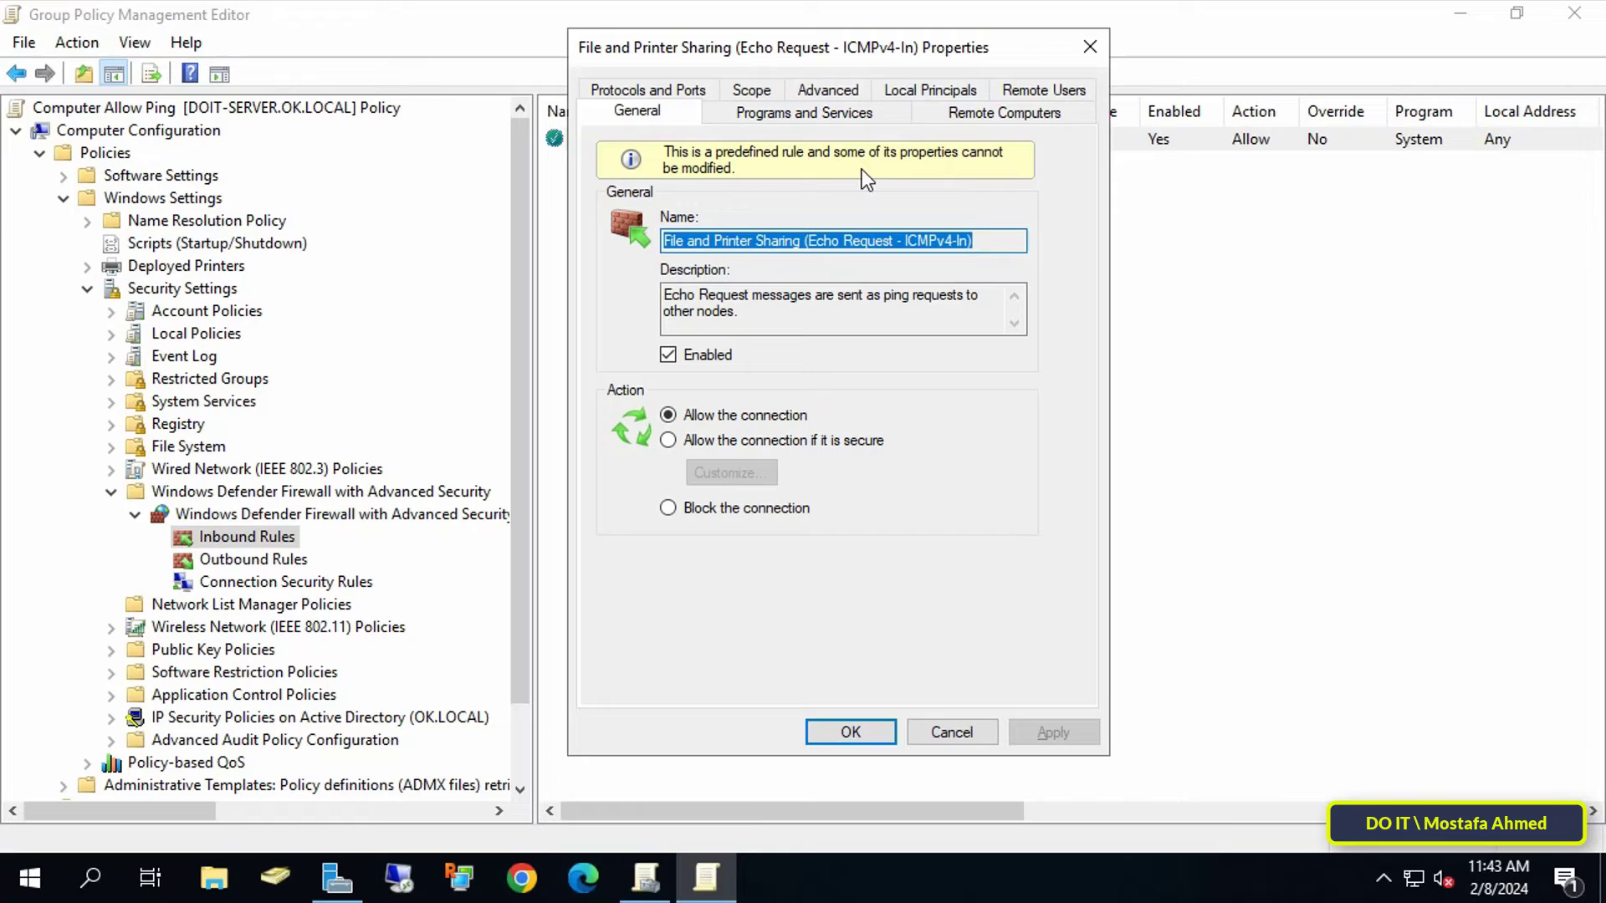
- Limit the rule to the Domain profile by clearing Private and Public, and apply
click(826, 92)
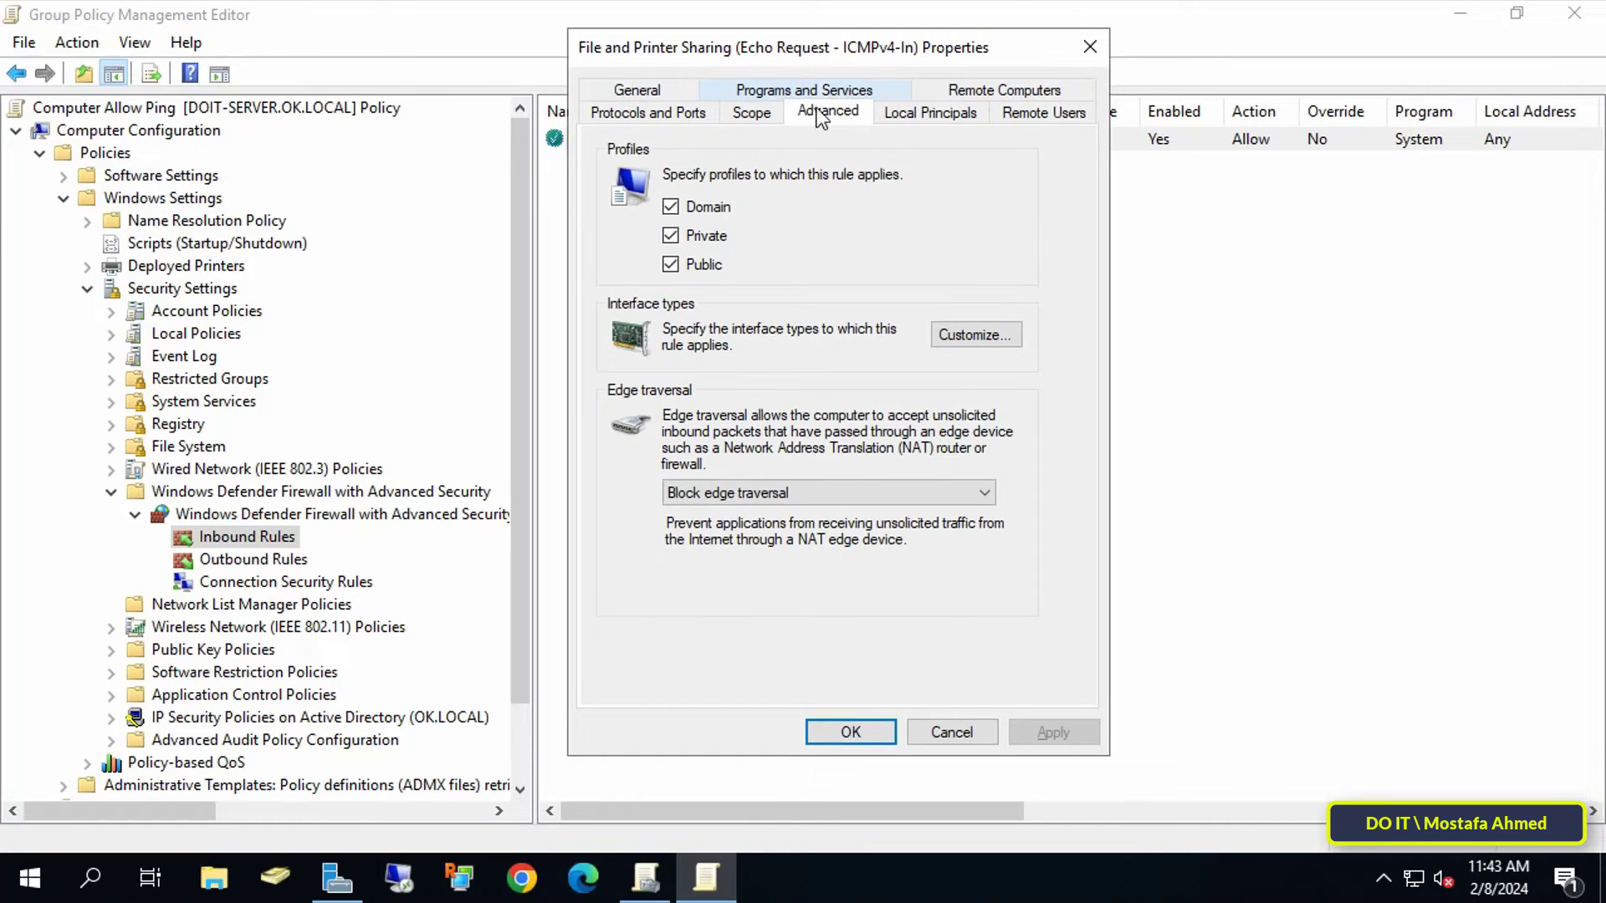
click(707, 236)
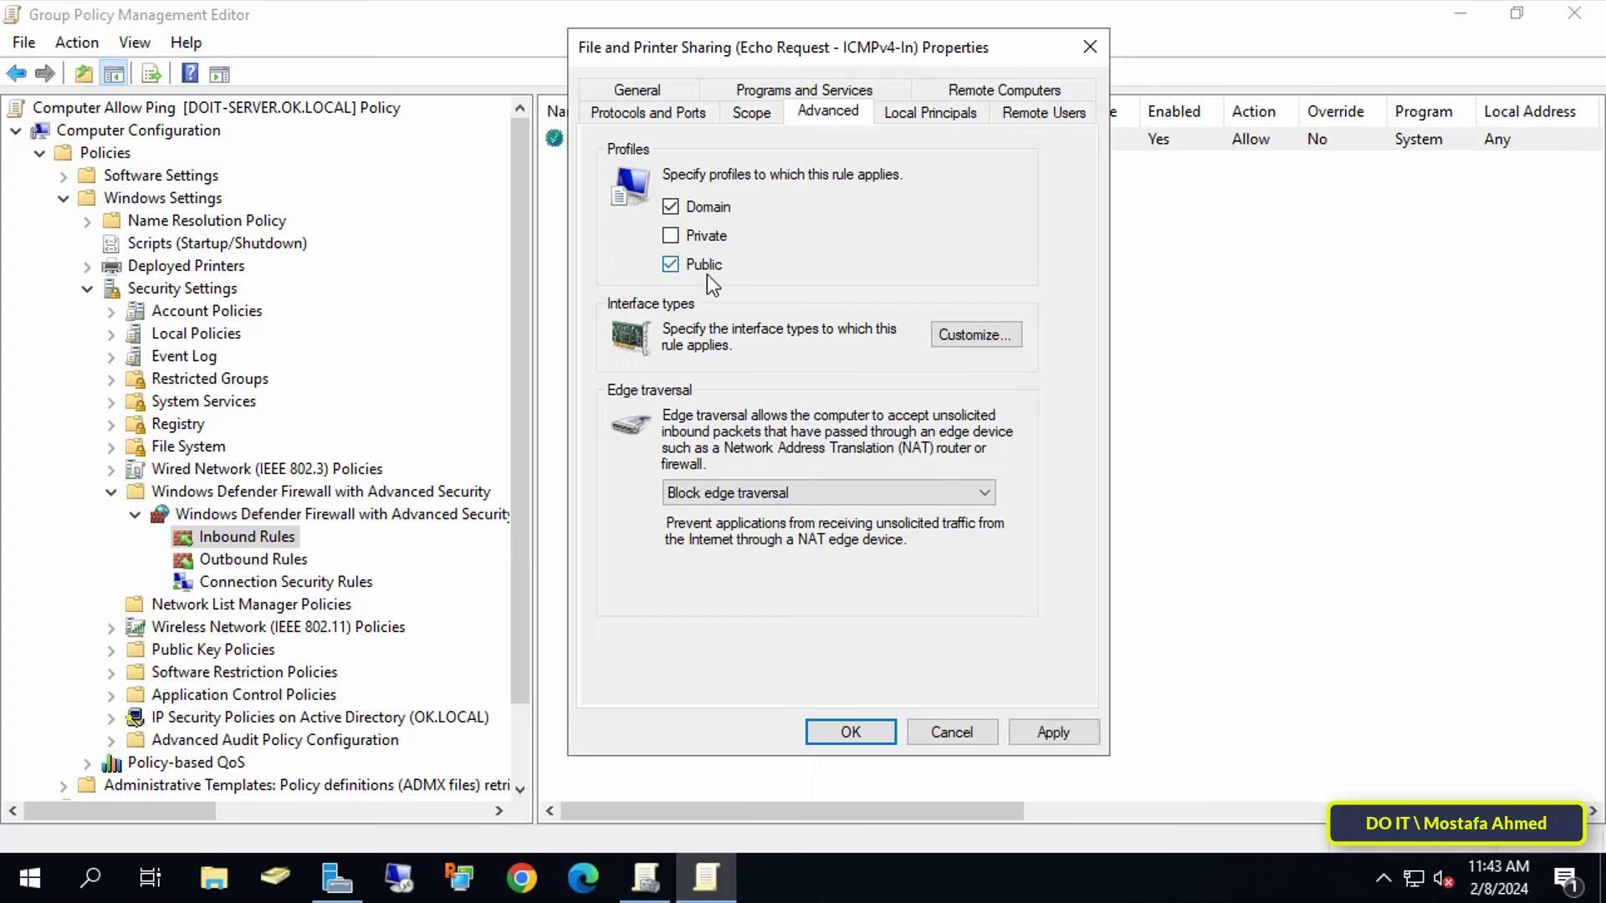
click(705, 266)
click(1041, 730)
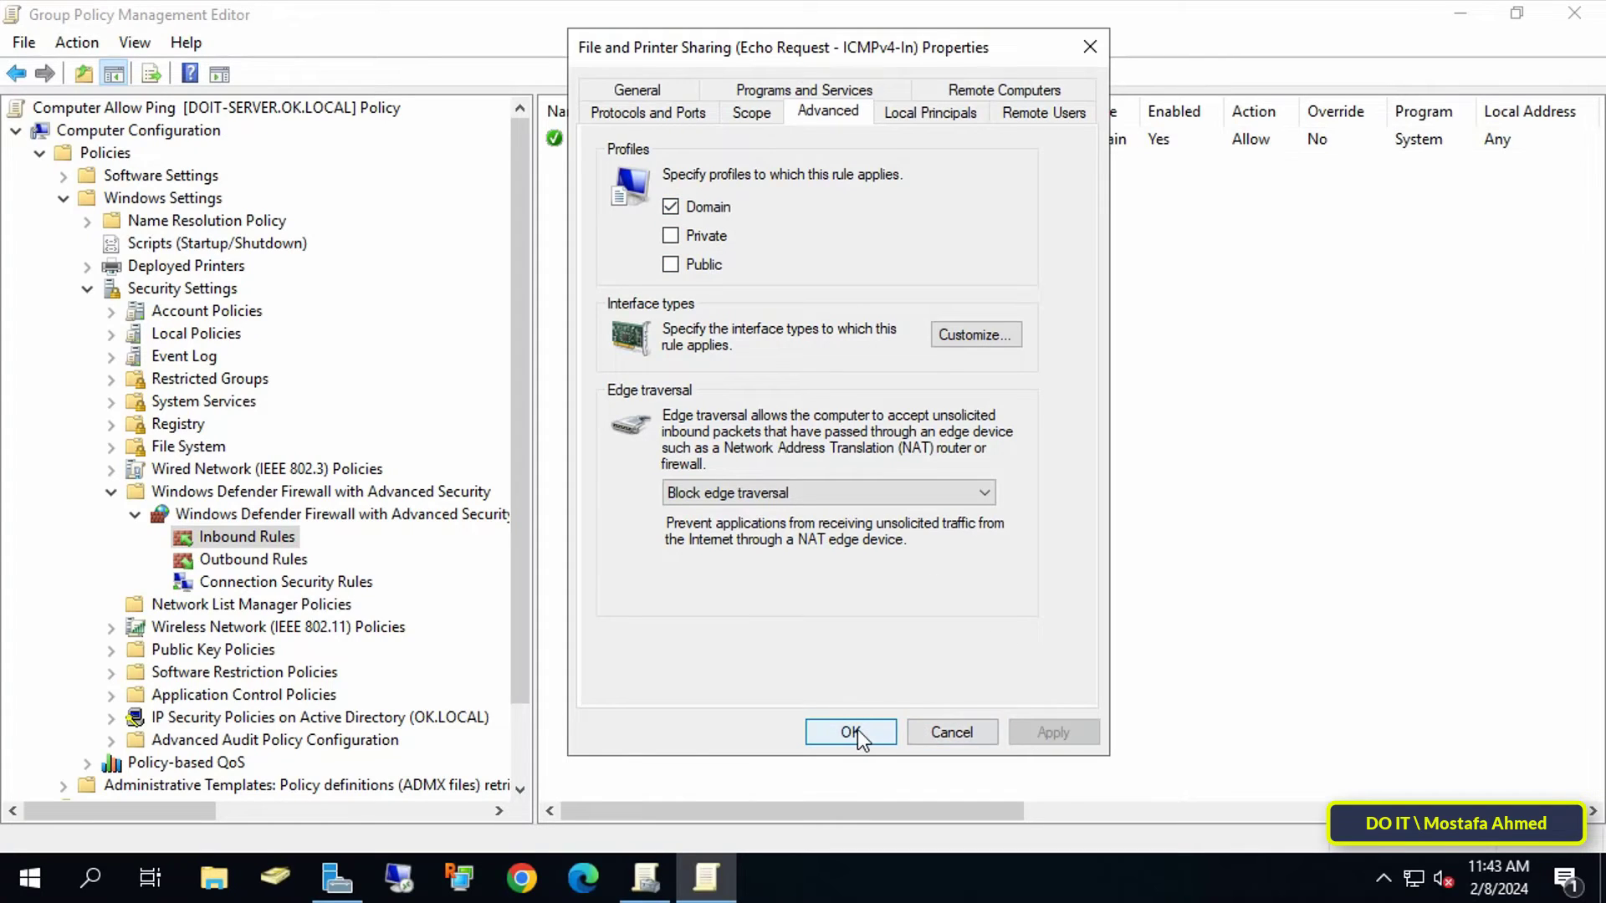
click(848, 732)
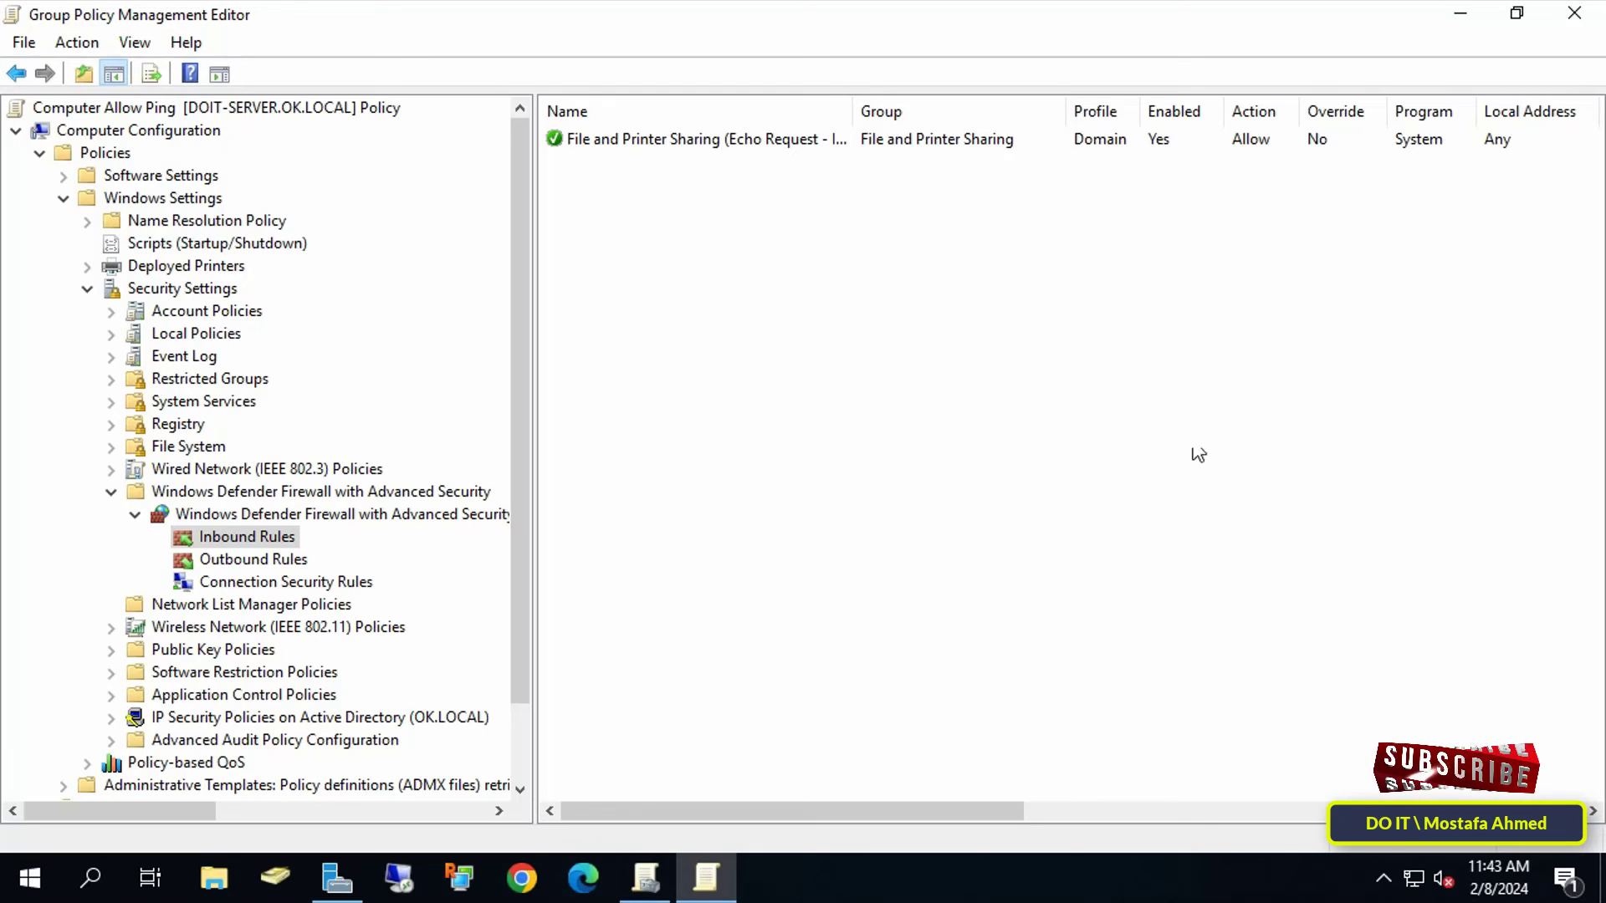
- Close the policy editor and refresh the Group Policy Management view
click(1575, 17)
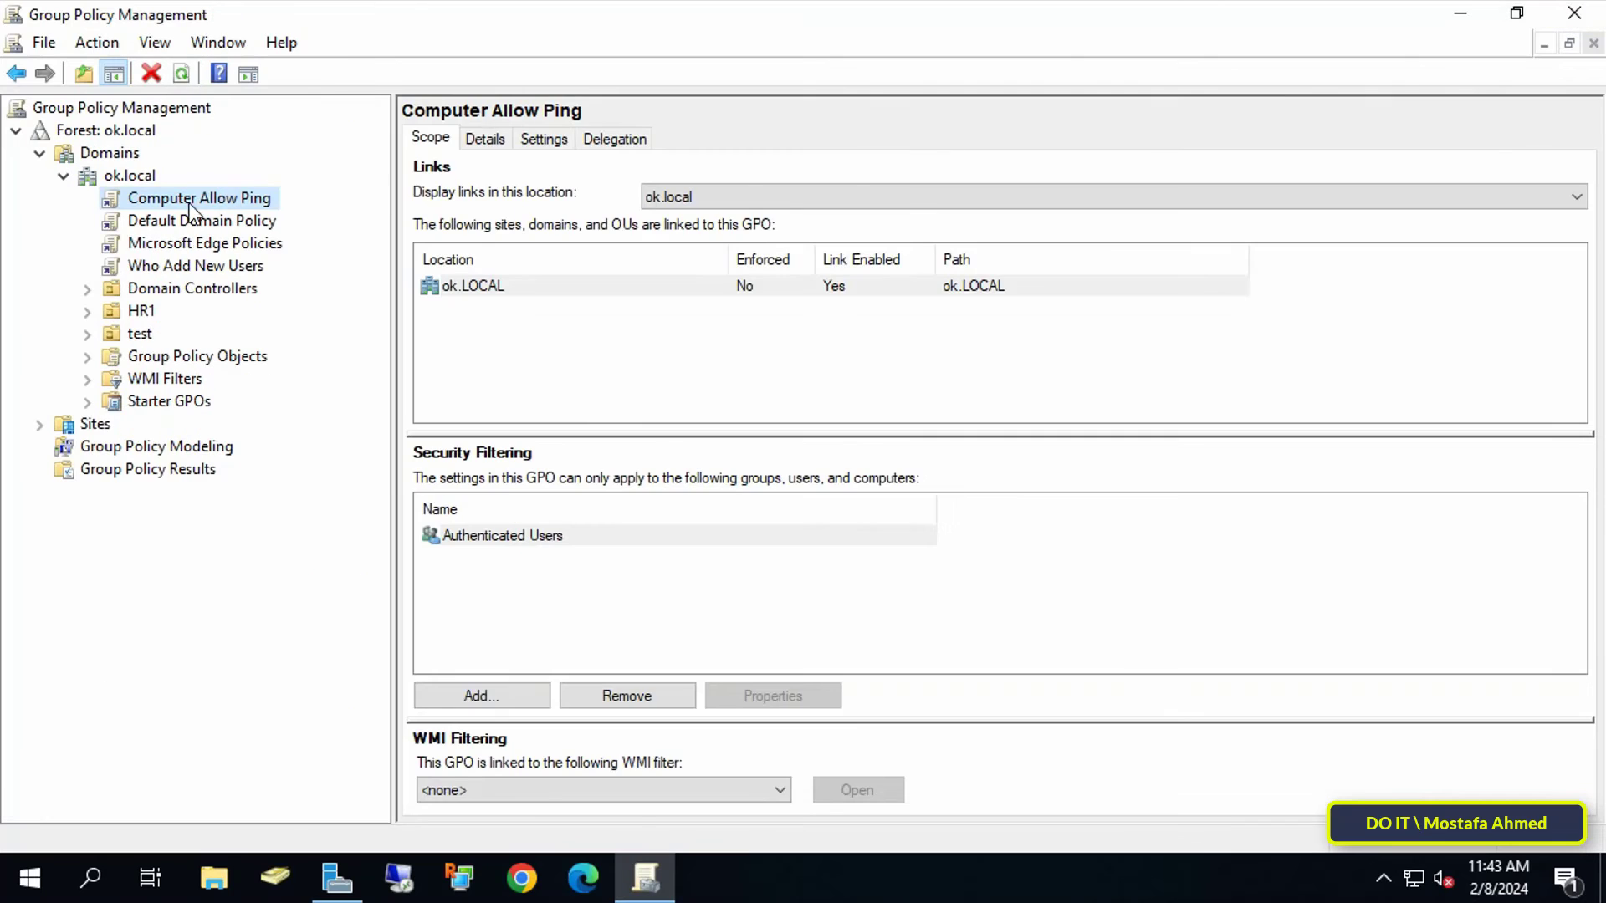
click(180, 74)
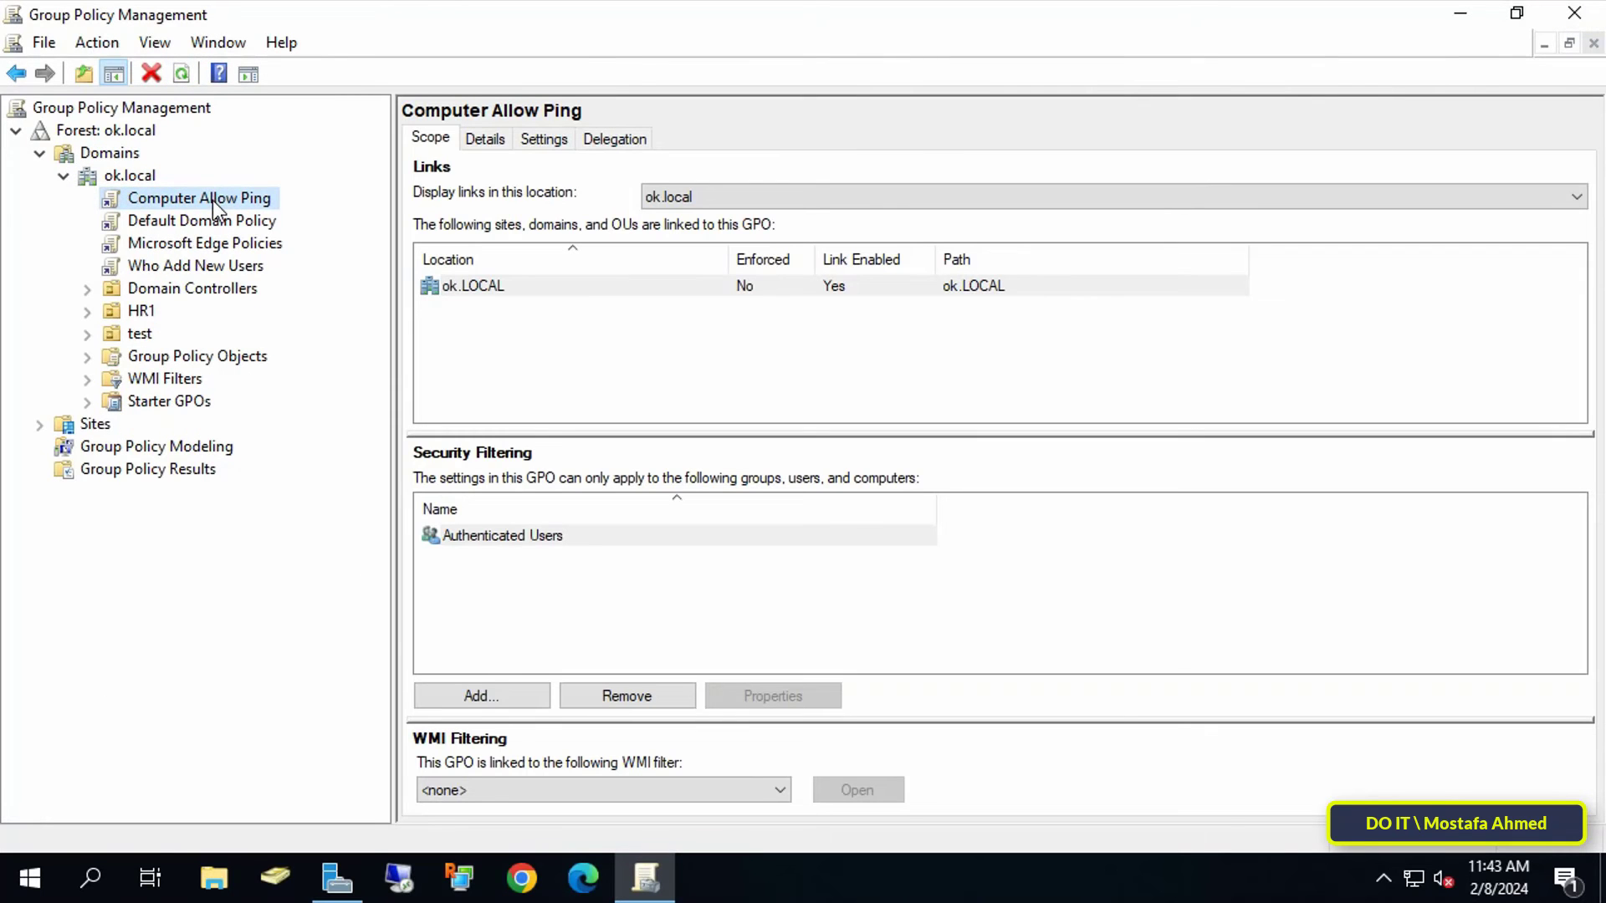